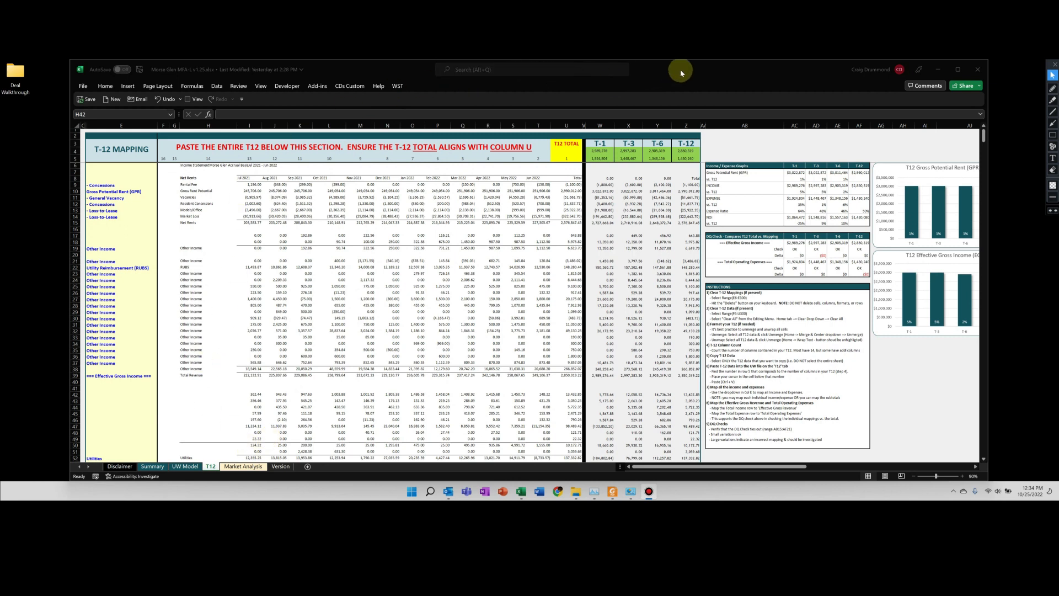
- Place the underwriting model beside the T12 Income Statement workbook and widen the model's window
key(super+Left)
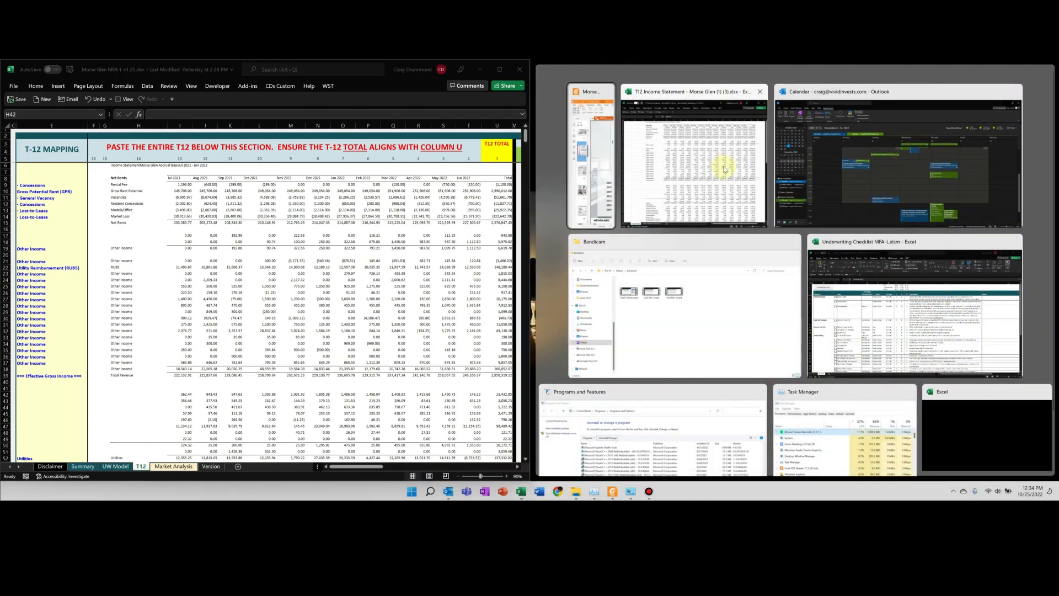
click(723, 169)
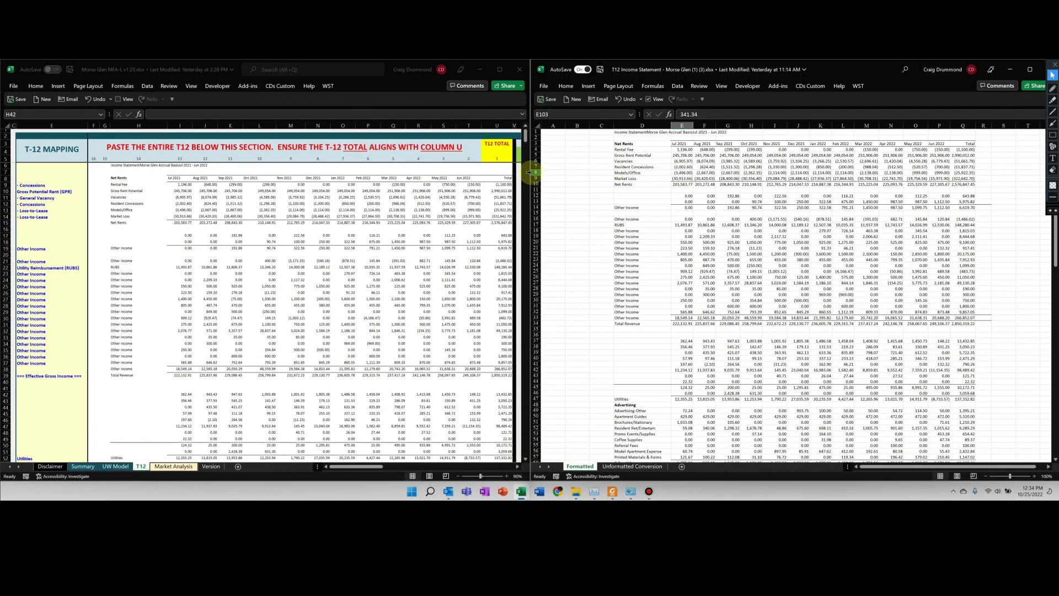
drag(534, 172, 779, 174)
click(794, 235)
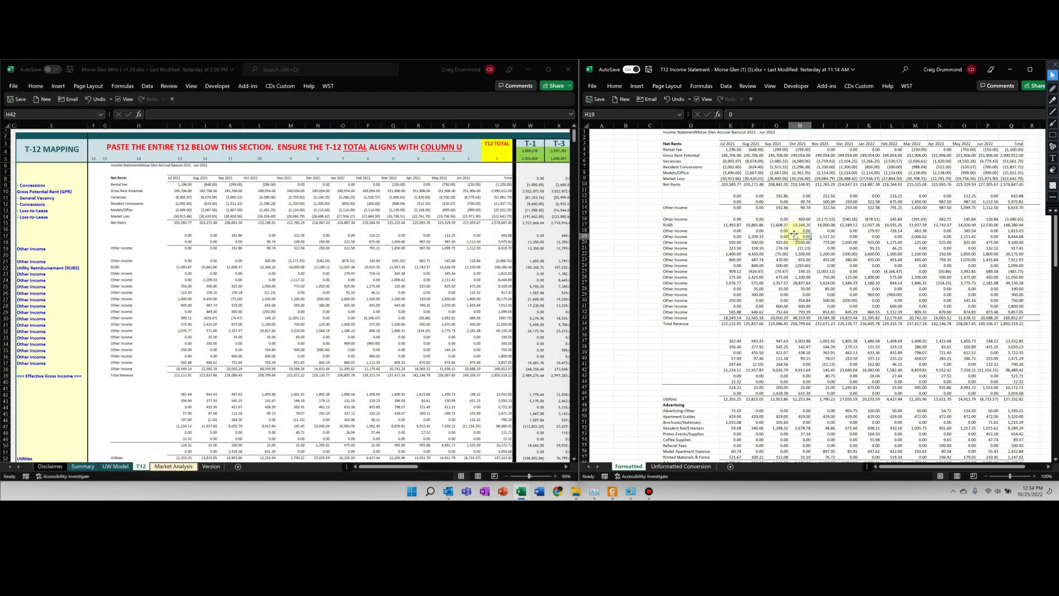
click(737, 236)
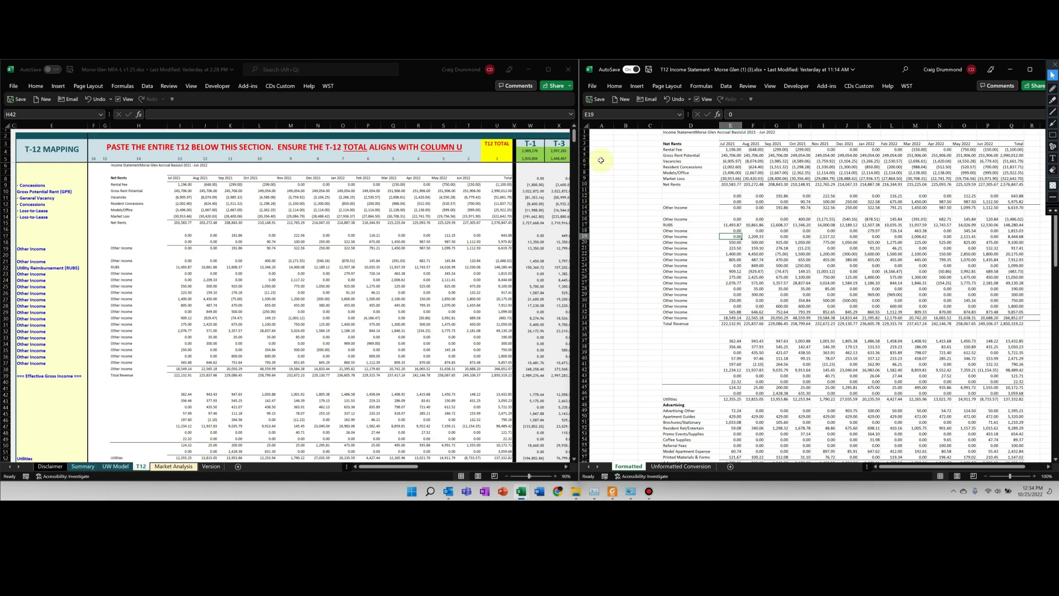
click(757, 178)
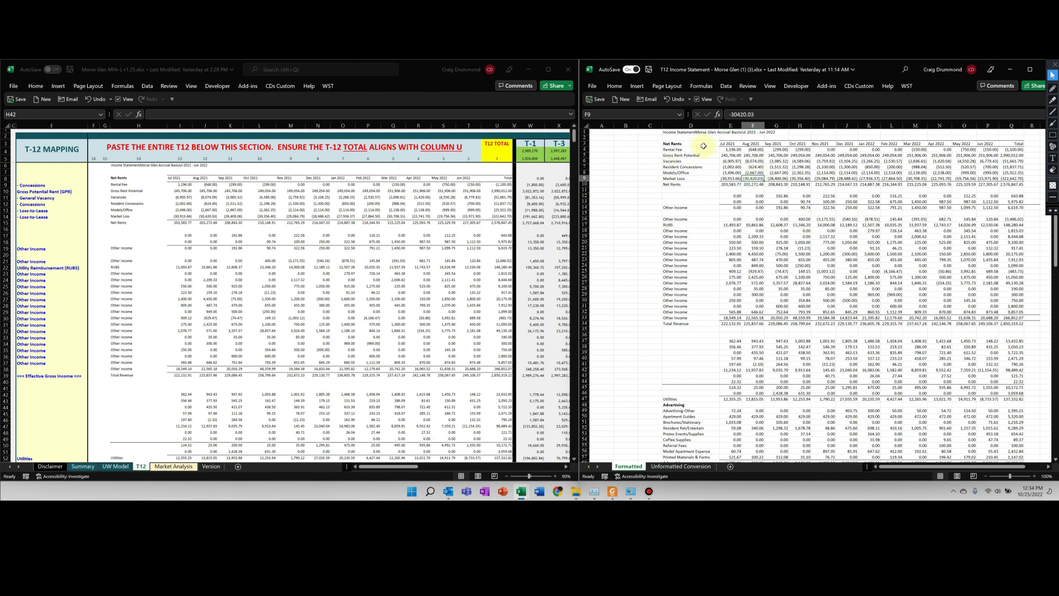
drag(668, 133, 1028, 399)
key(ctrl+c)
click(940, 225)
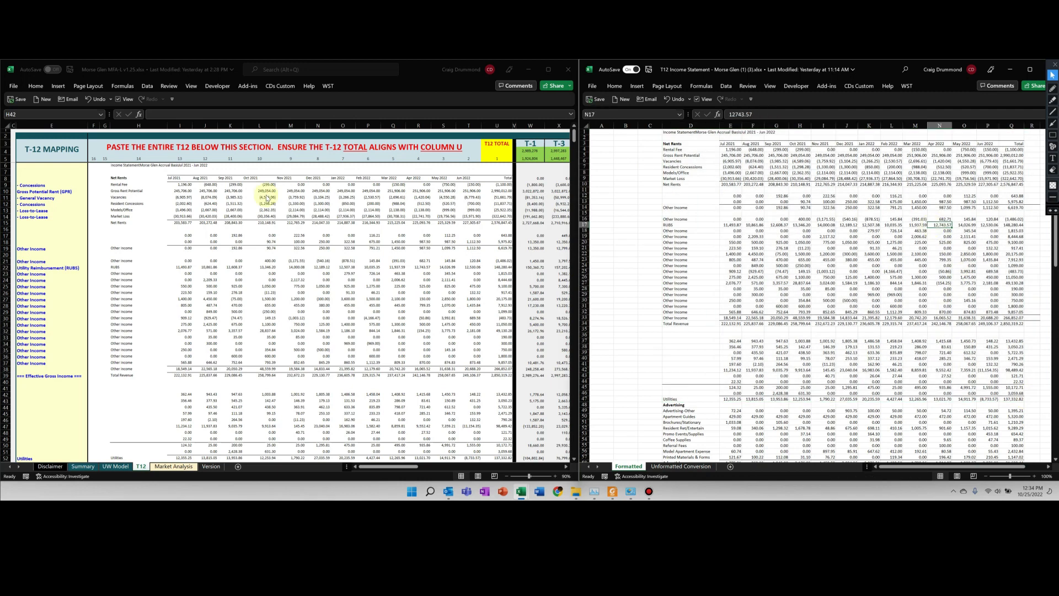
click(139, 194)
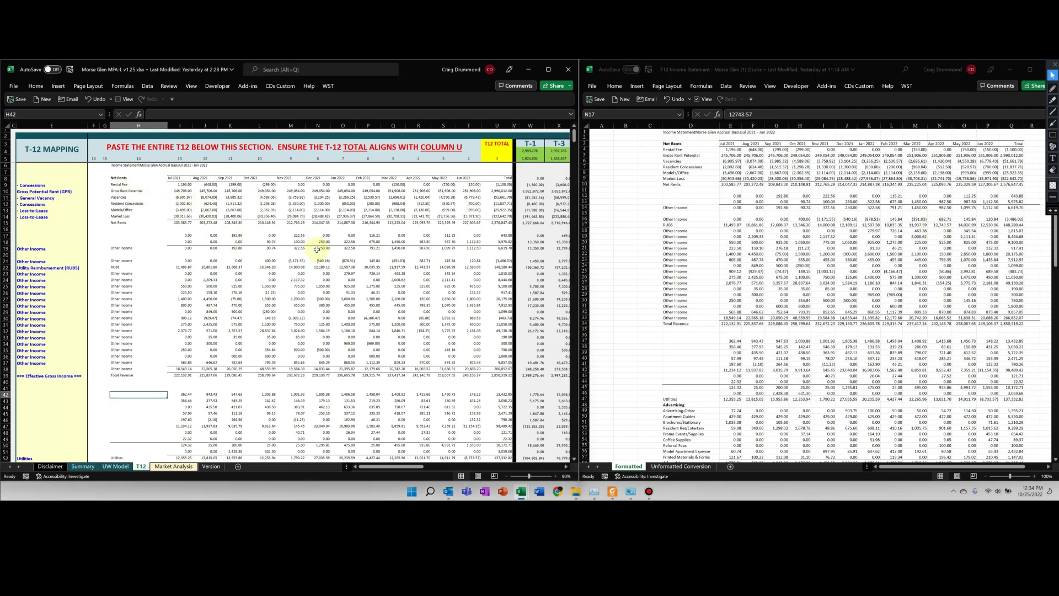
click(377, 267)
scroll(375, 268, right, 5)
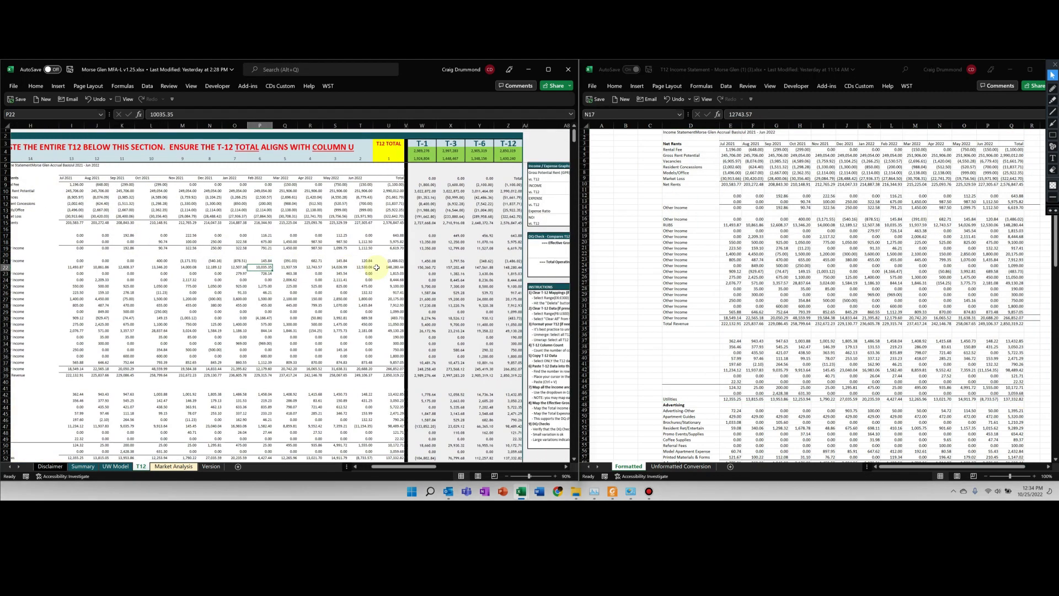
click(226, 324)
scroll(209, 300, left, 5)
- Examine the existing T12 data from G6 down to Net Operating Income, along with the mapping entries in column E
drag(107, 168, 499, 422)
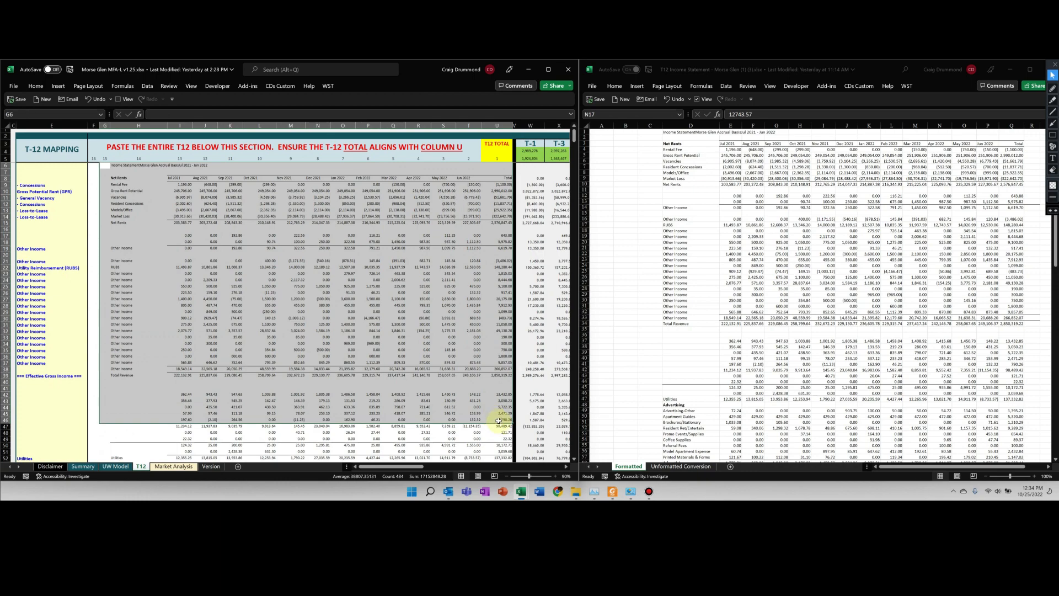
scroll(481, 346, down, 20)
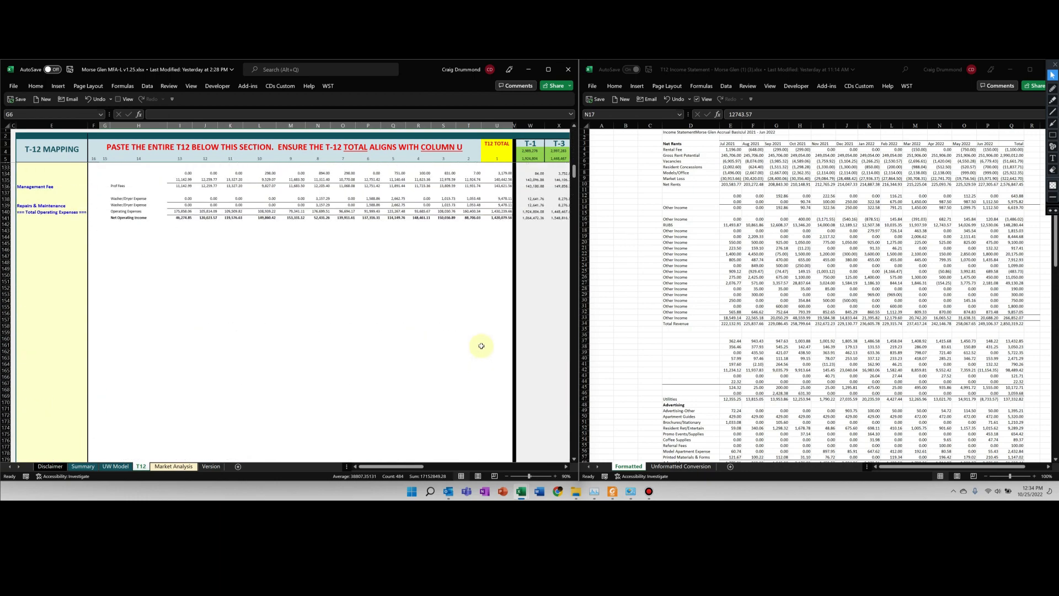
scroll(482, 346, up, 5)
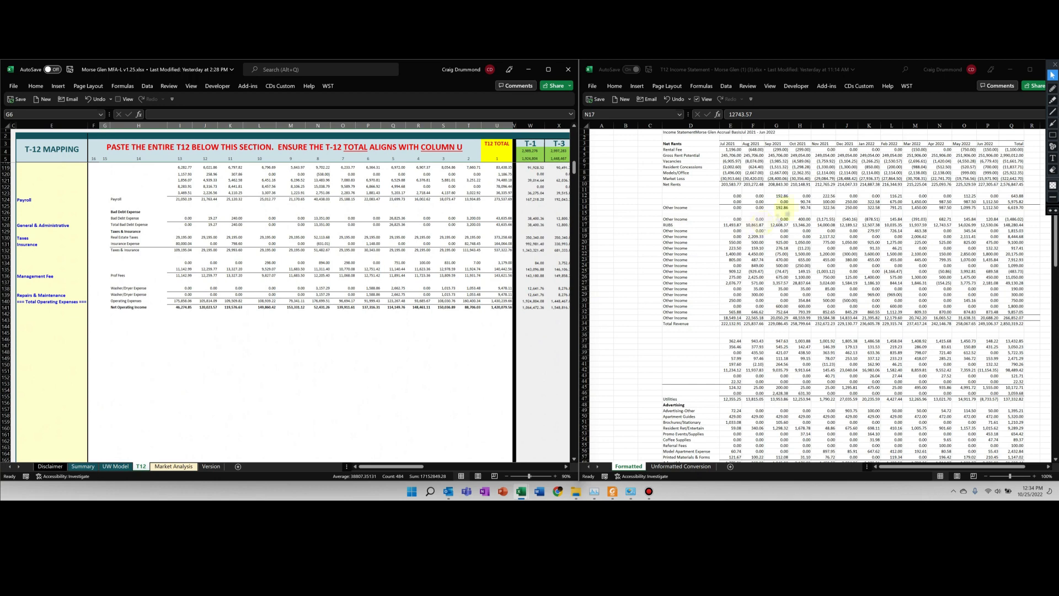
scroll(735, 208, up, 12)
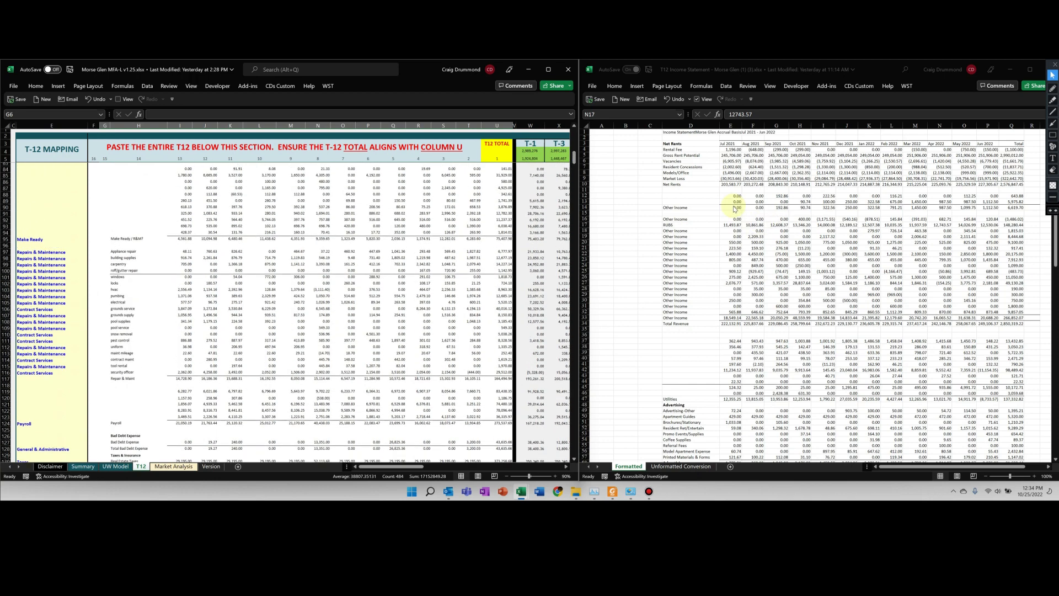
scroll(334, 302, down, 12)
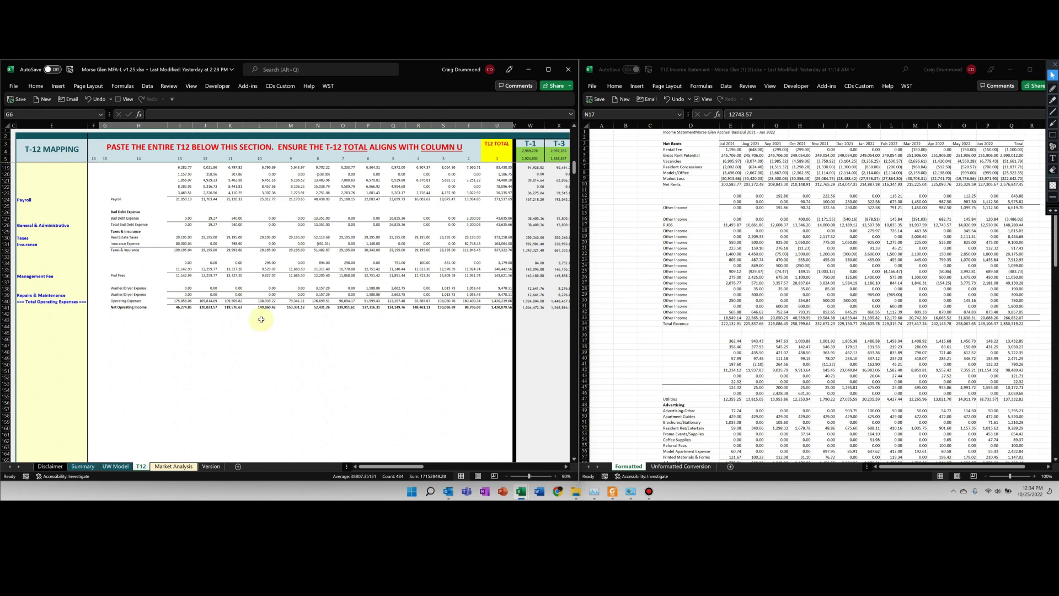
key(ctrl+v)
click(139, 242)
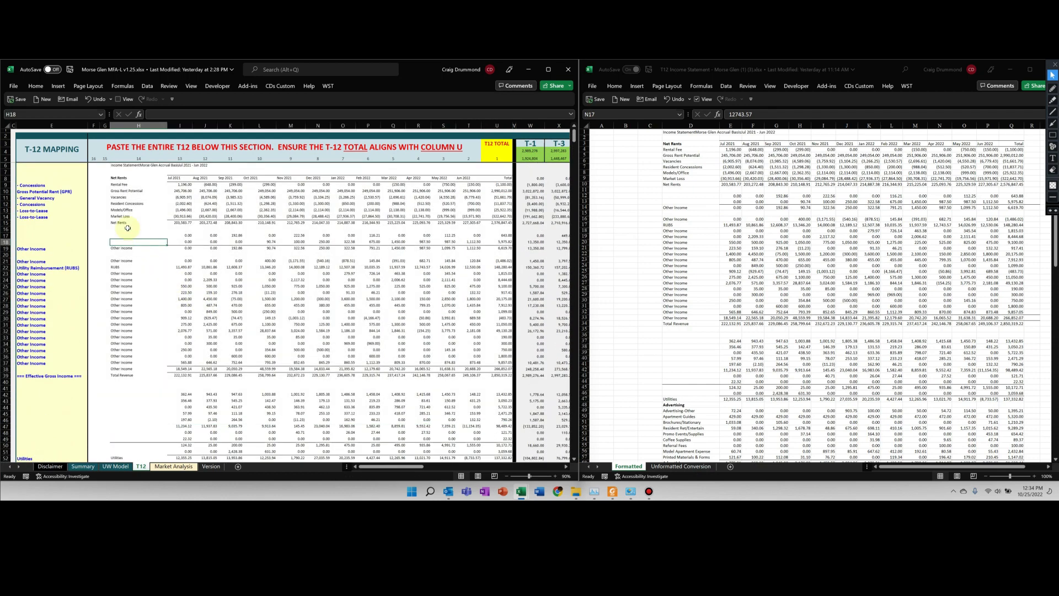
drag(49, 177, 41, 285)
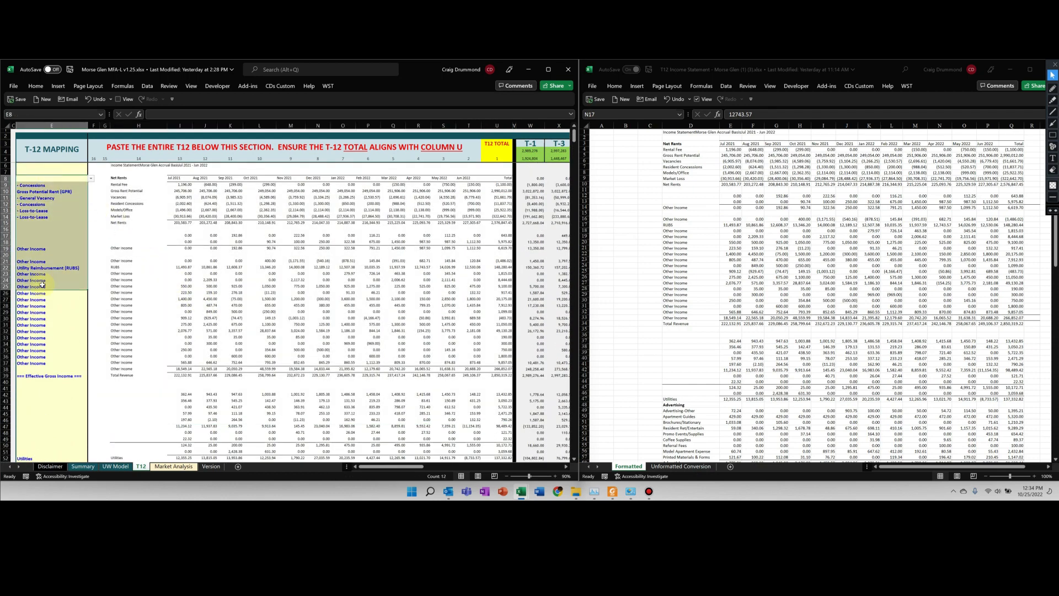
click(48, 223)
- Outline the income statement's header and rows through Market Loss with a red rectangle annotation
click(702, 163)
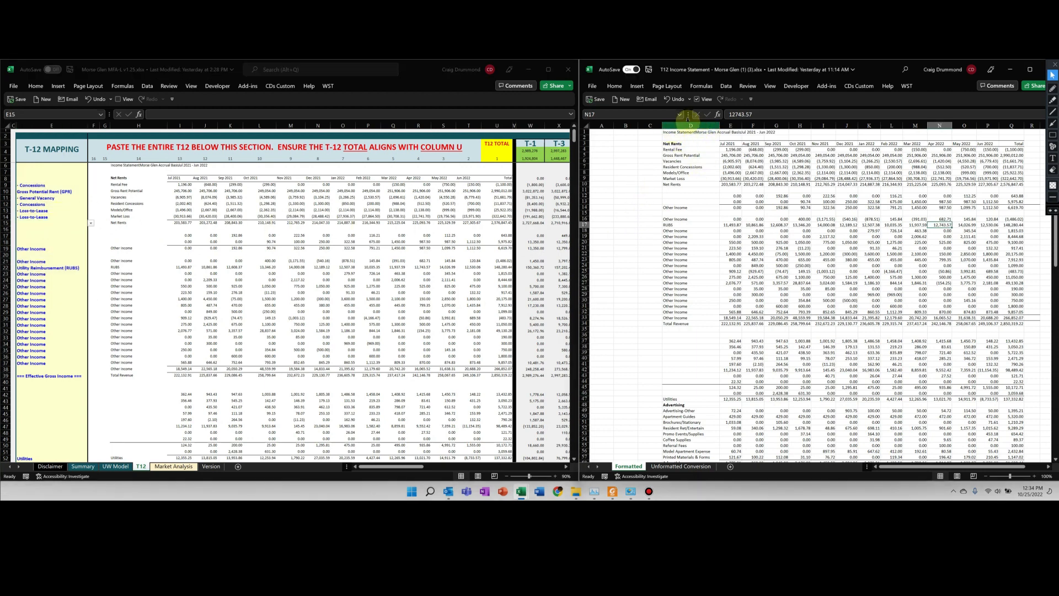
click(1054, 134)
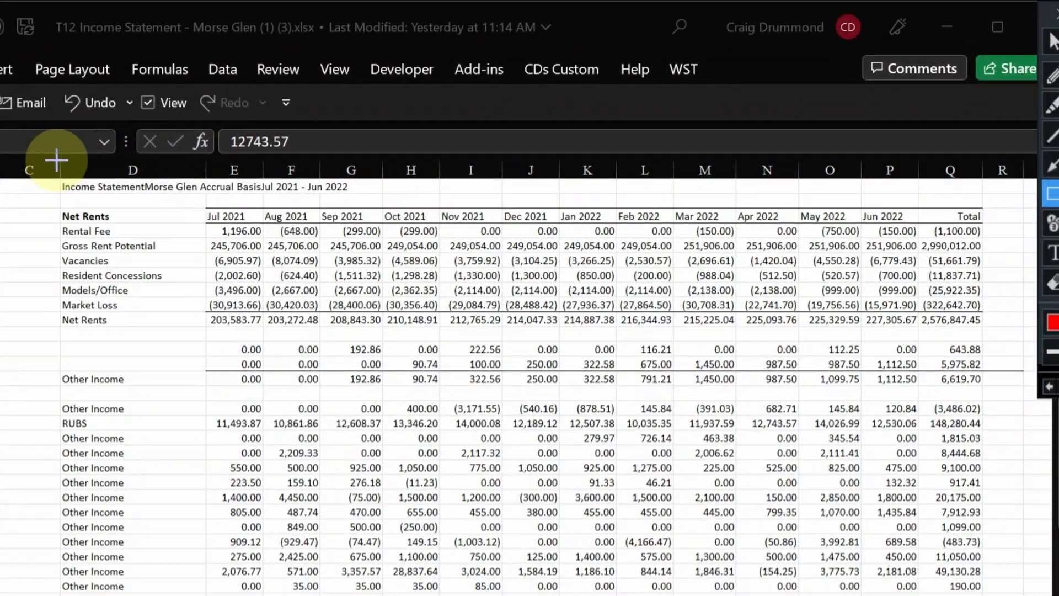
mouse_move(327, 144)
mouse_down()
mouse_move(881, 214)
mouse_move(1010, 255)
mouse_up()
drag(995, 313, 992, 317)
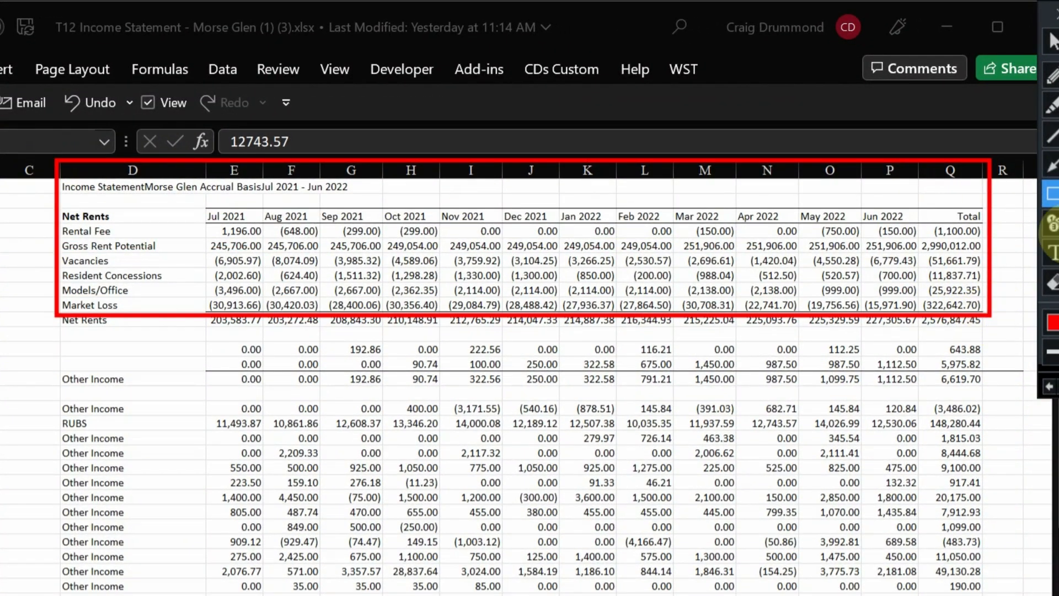
click(1051, 42)
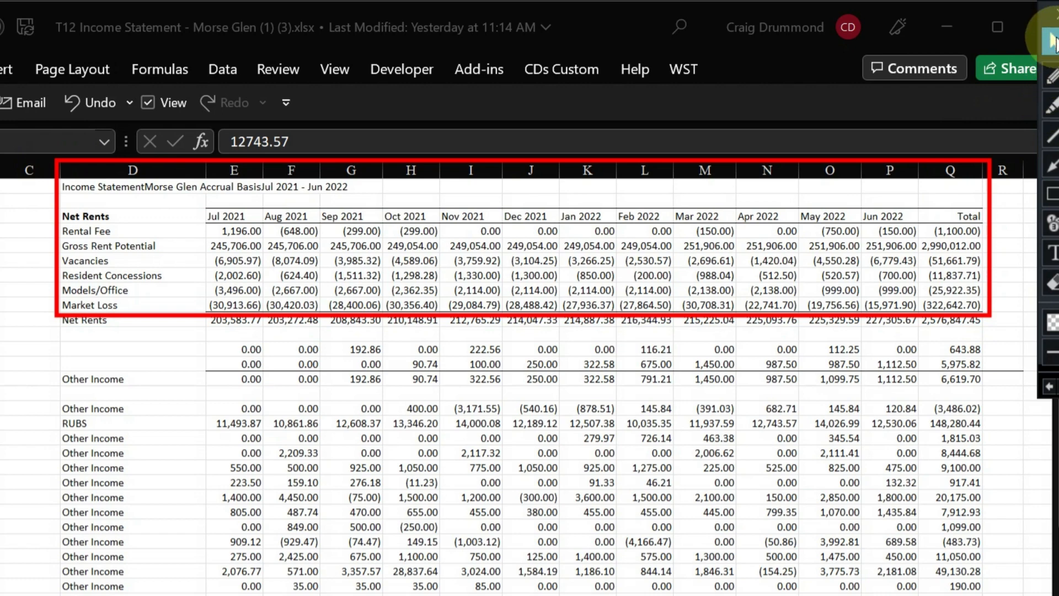
- Select columns D through Q of the income statement to count how many columns the T12 contains
click(963, 174)
drag(940, 172, 62, 170)
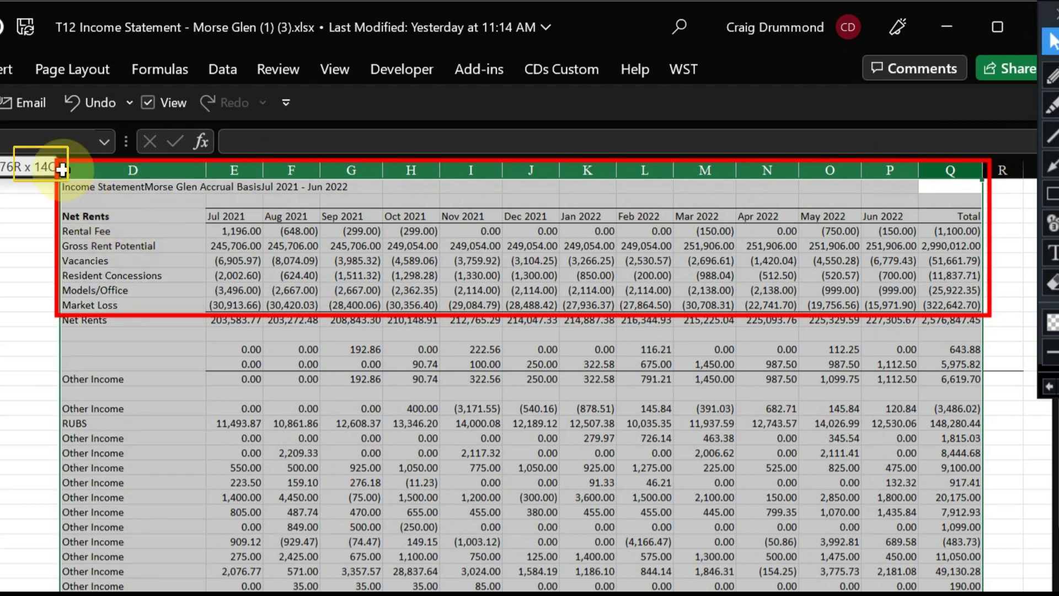
drag(62, 170, 63, 169)
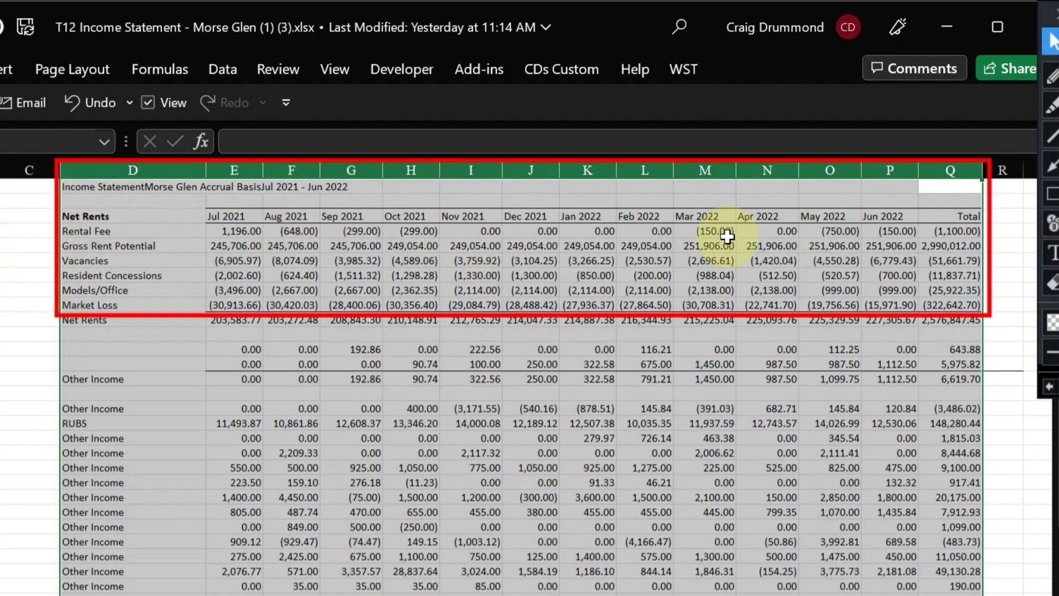
- Copy the whole income statement from D1 through column Q, extending below the Net Operating Income row
click(350, 274)
click(79, 189)
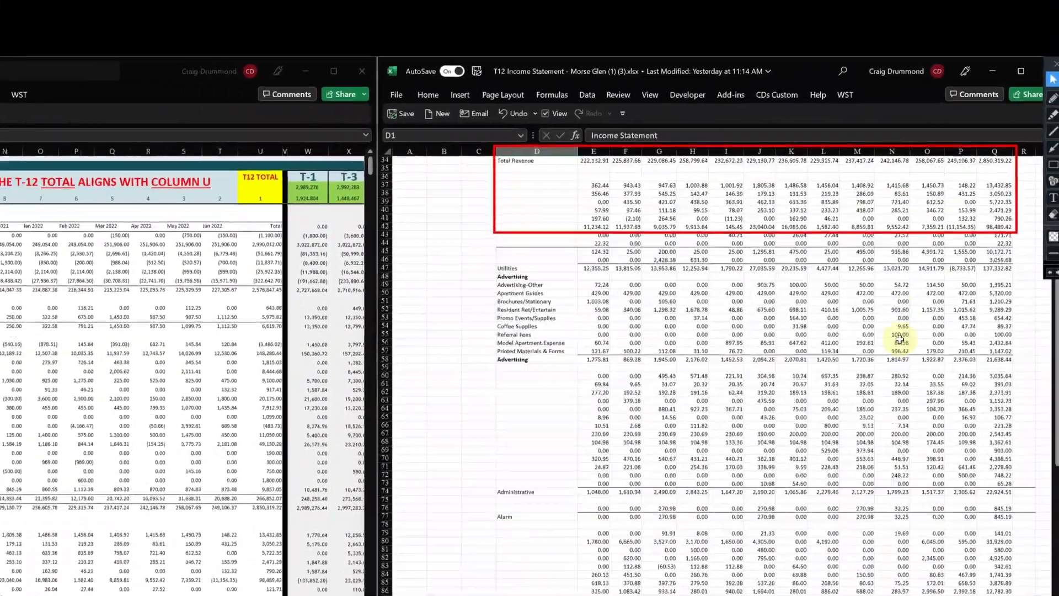
scroll(776, 505, down, 20)
scroll(941, 281, down, 20)
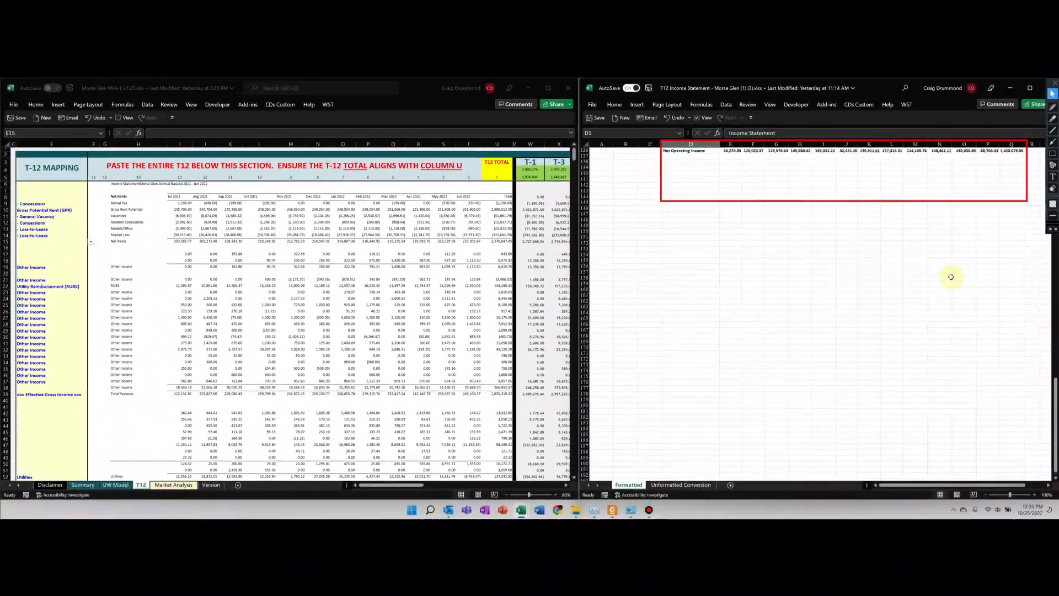
scroll(961, 265, up, 15)
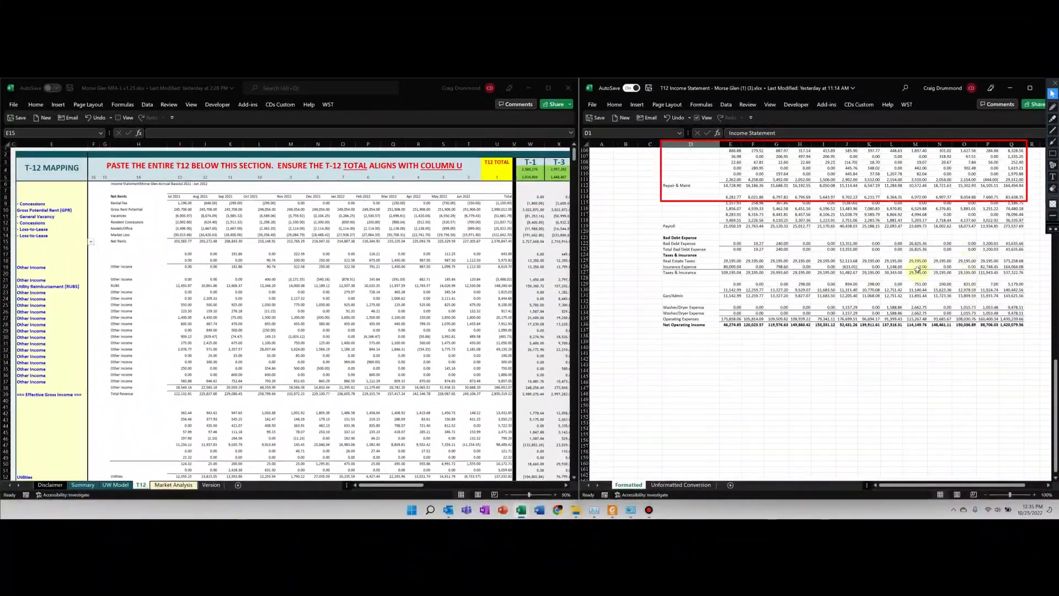
scroll(918, 270, down, 3)
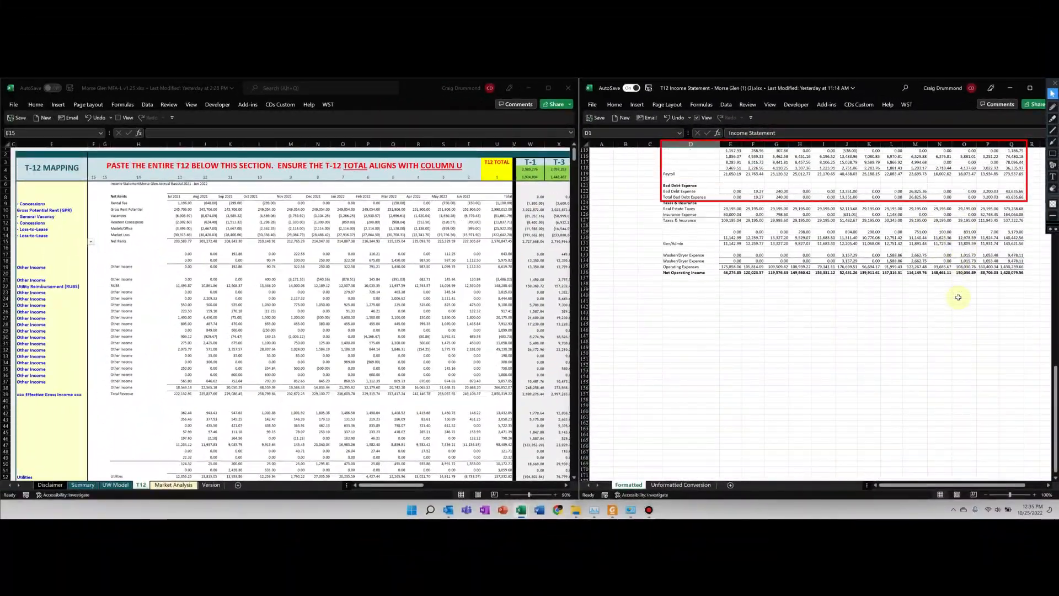
shift+click(1011, 424)
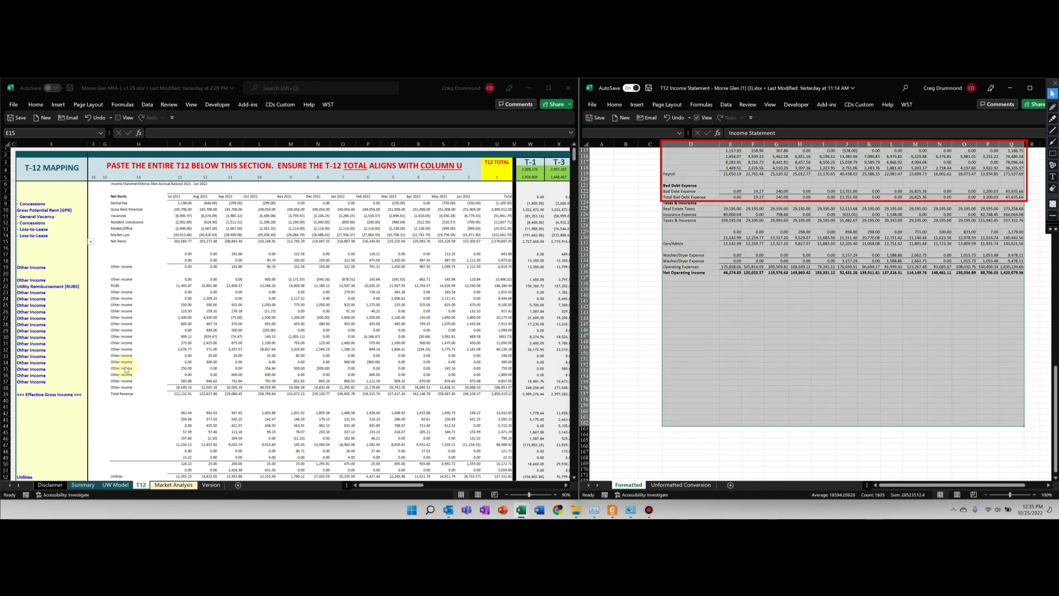
key(ctrl+c)
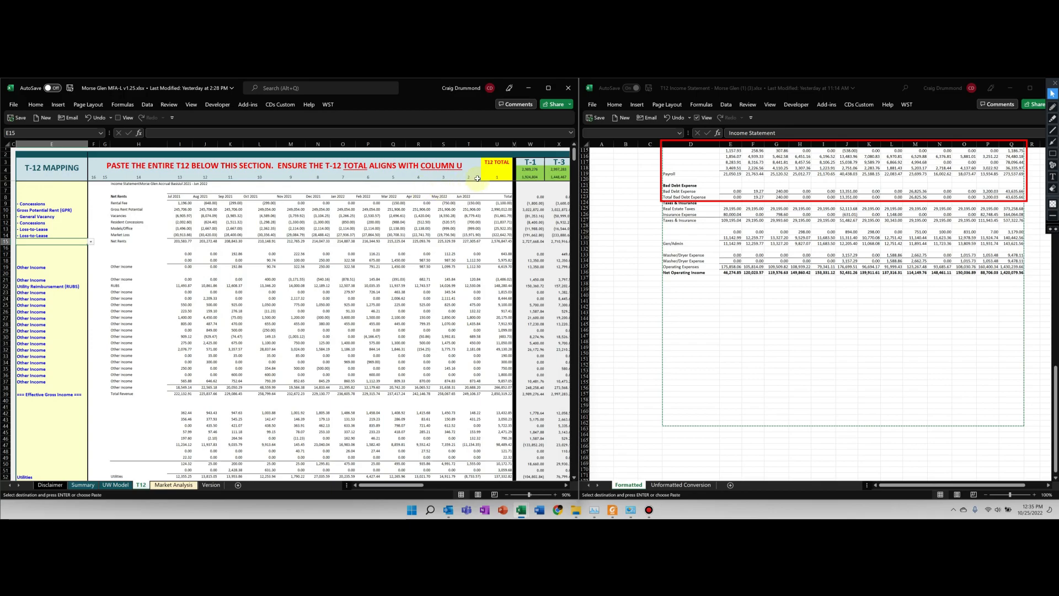
- Mark the model column numbered 14 with a red arrow and paste the income statement at H6 on the T12 sheet
click(496, 176)
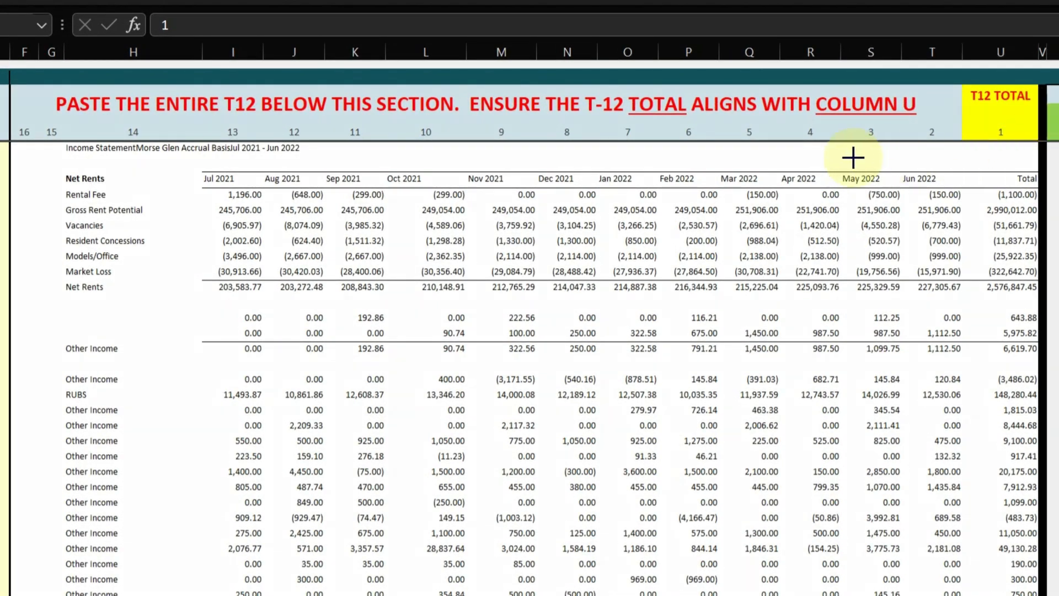
drag(125, 215, 126, 142)
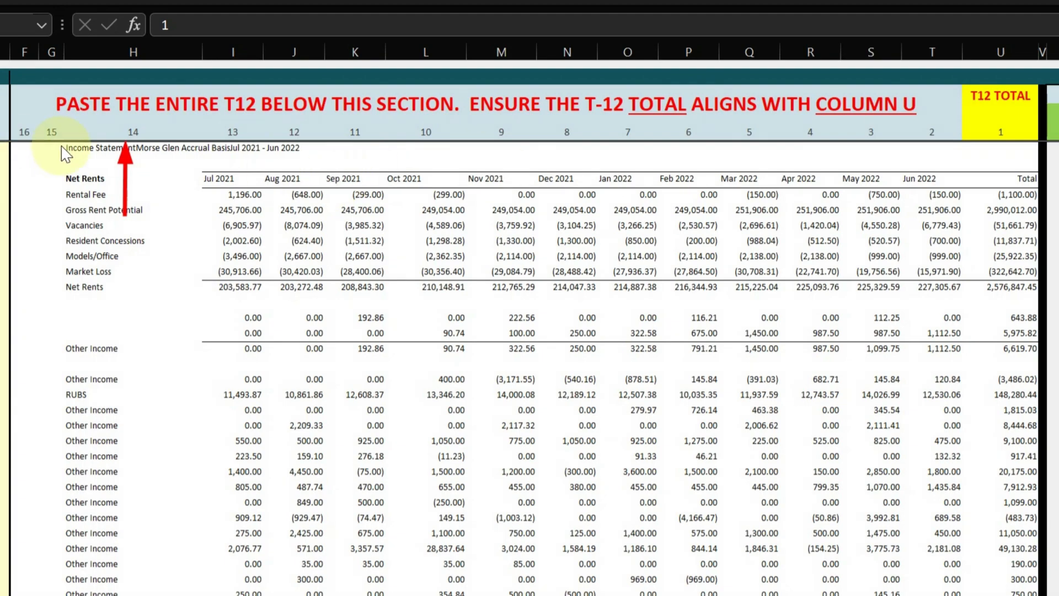
click(91, 147)
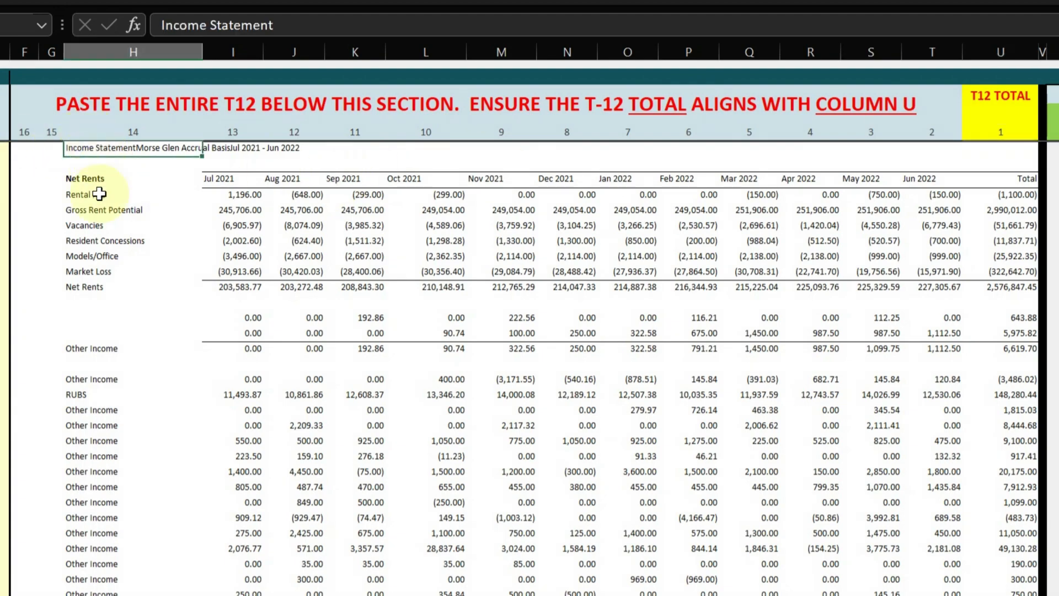
key(ctrl+v)
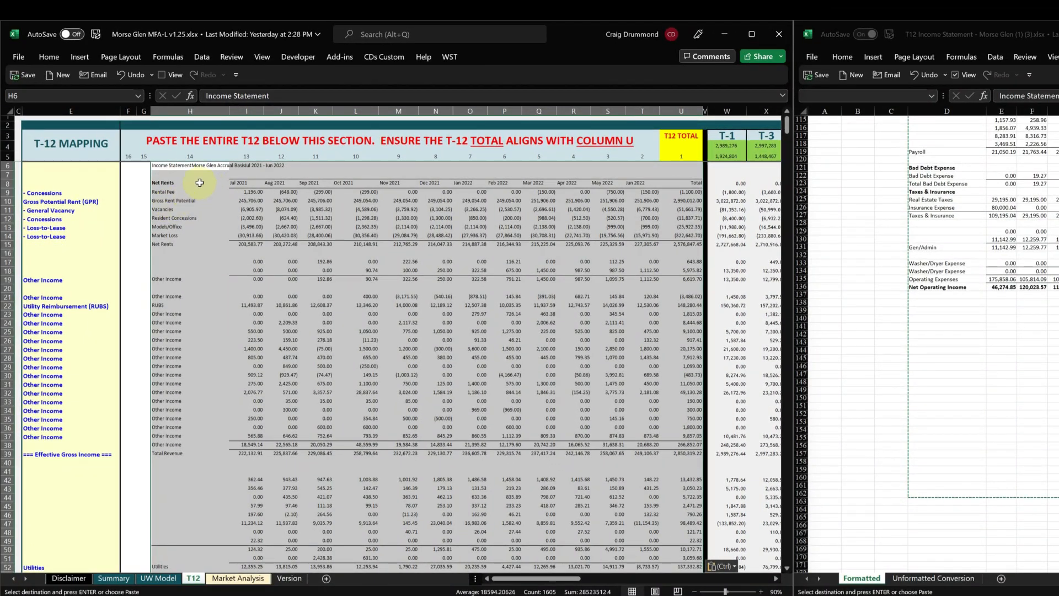
- Review the T-12 mapping entries in column E from row 7 down and the Rental Fee line item
drag(63, 182, 67, 520)
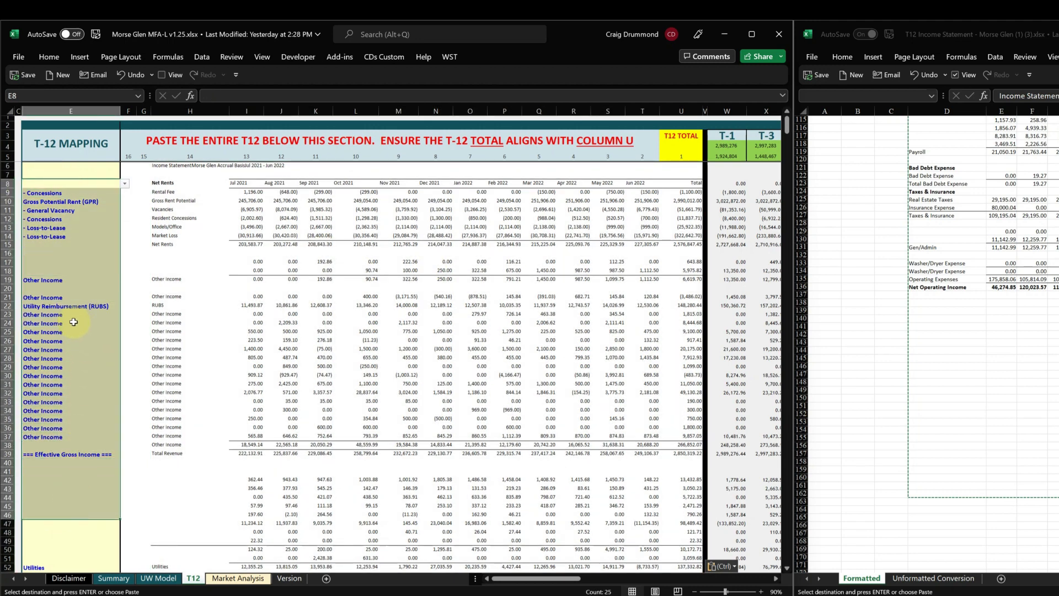
drag(60, 173, 87, 481)
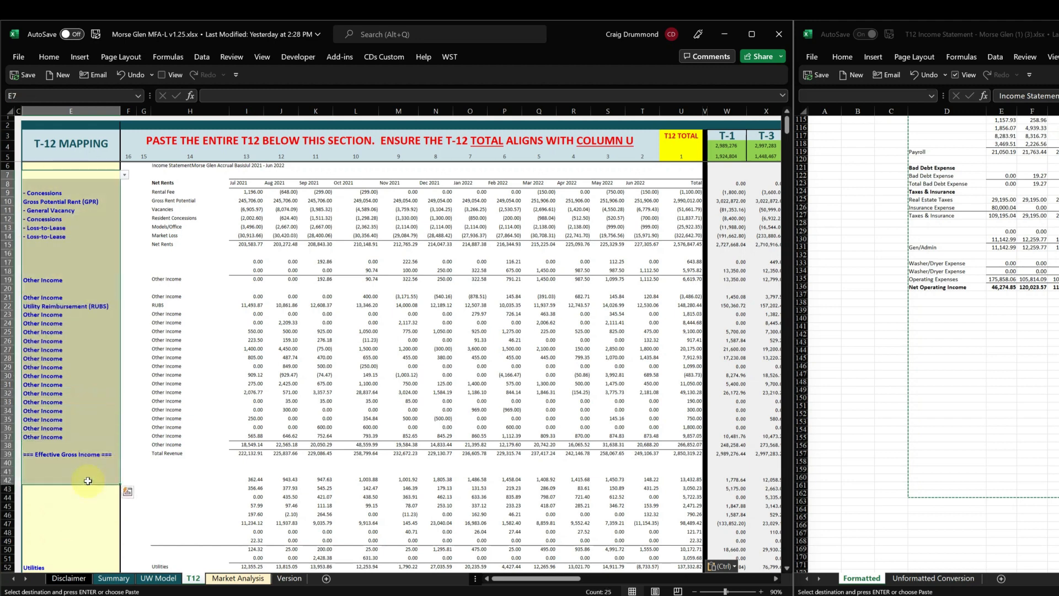
click(74, 254)
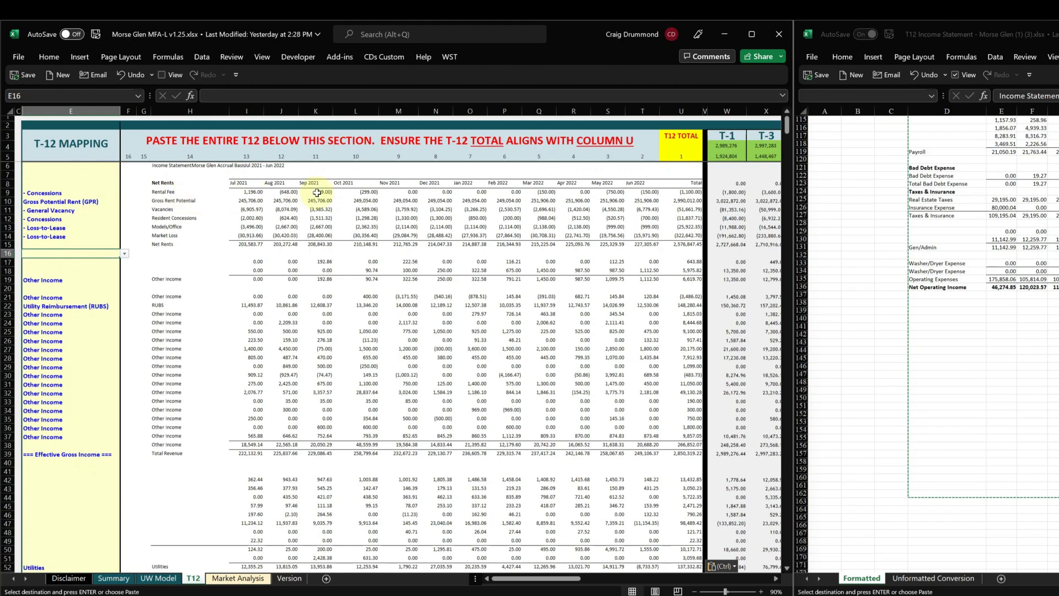
click(161, 192)
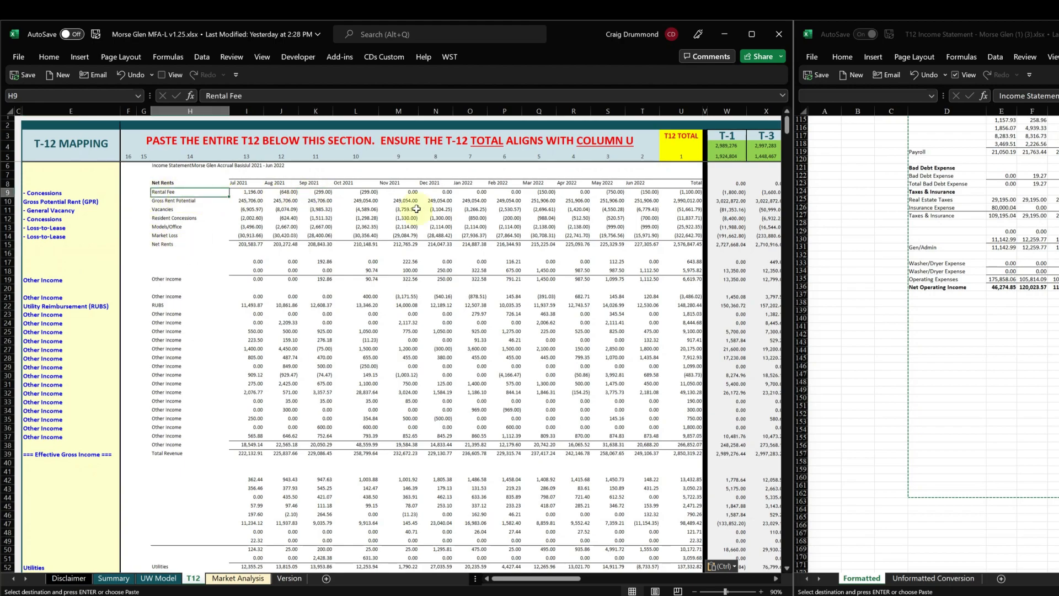
- Browse the mapping categories available for Gross Rent Potential in E10, from Rental Revenue through Total Operating Expenses
click(180, 201)
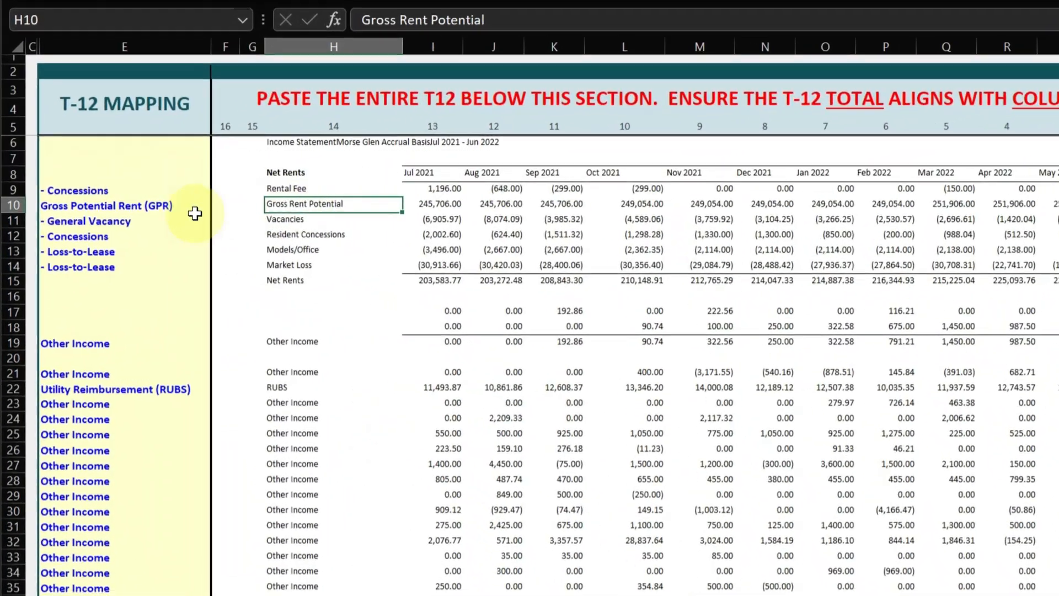
click(194, 206)
click(215, 206)
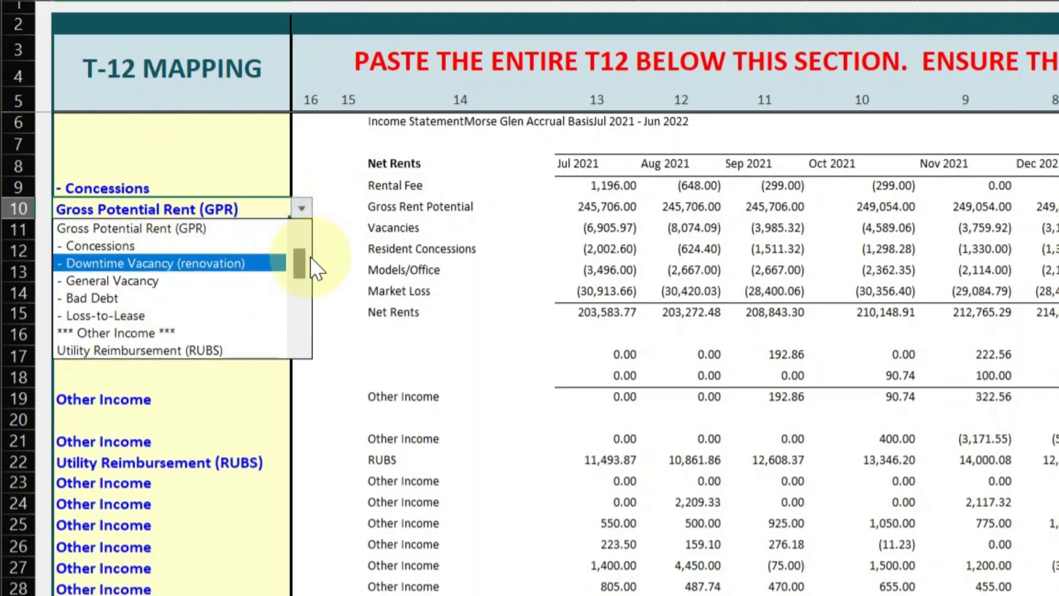
drag(302, 260, 299, 229)
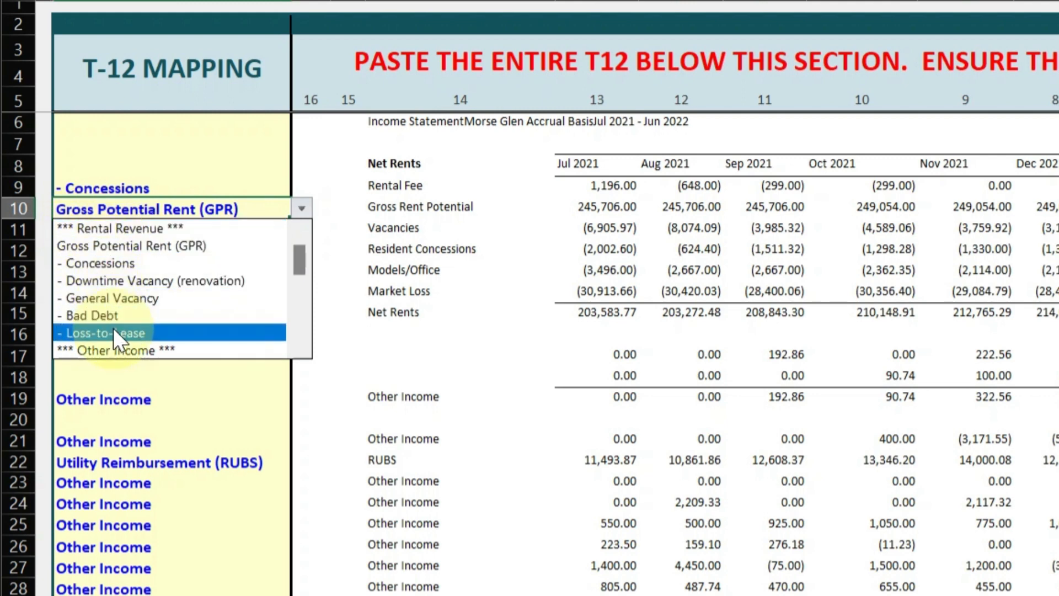
drag(303, 260, 296, 280)
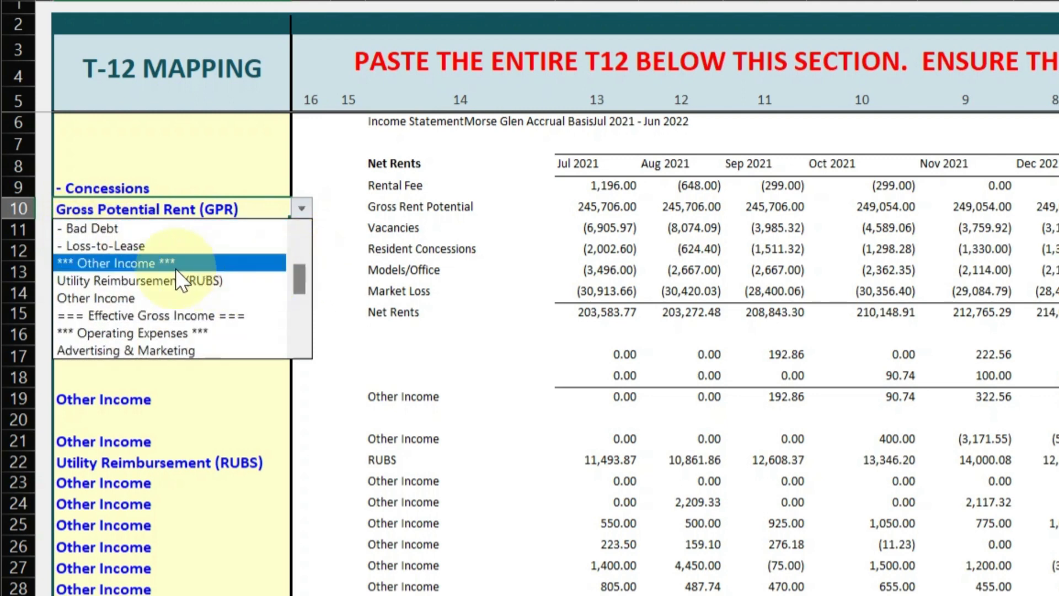
drag(295, 277, 303, 333)
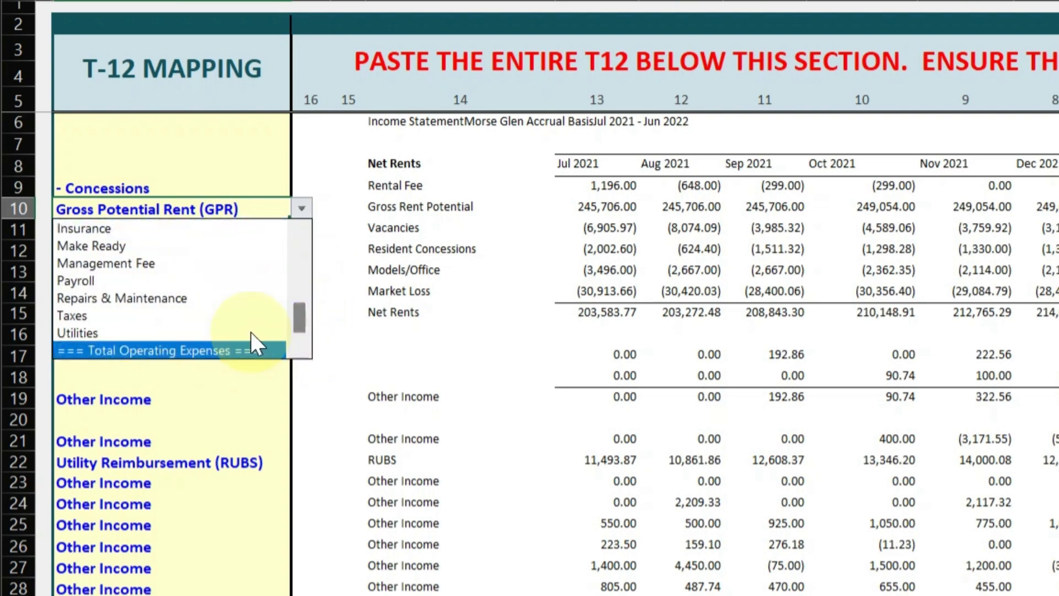
click(543, 300)
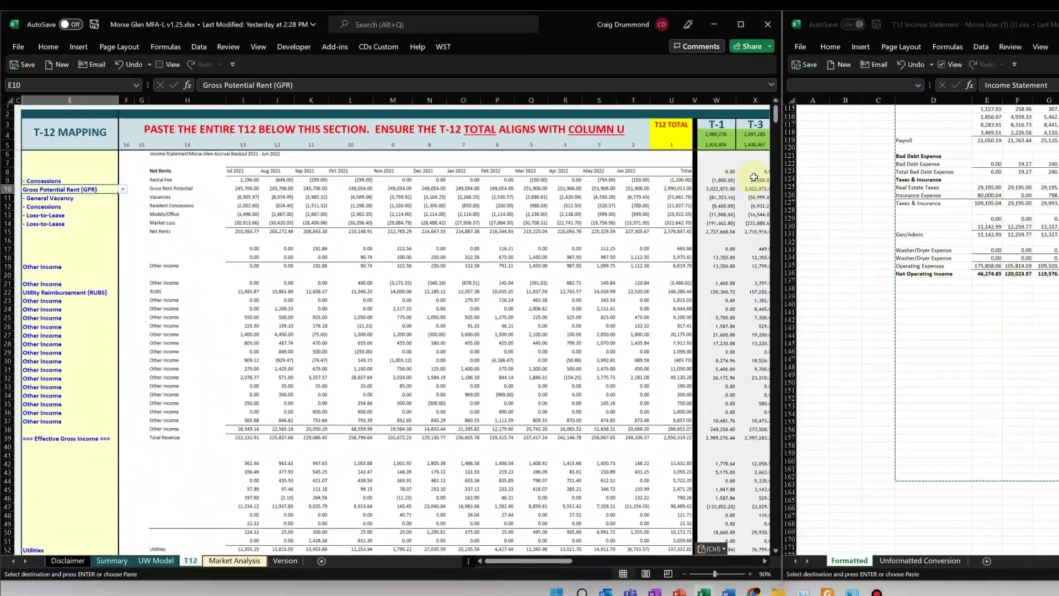
- Widen the model window to expose the DQ Check area and clear the Market Loss mapping in E14
drag(782, 180, 1058, 166)
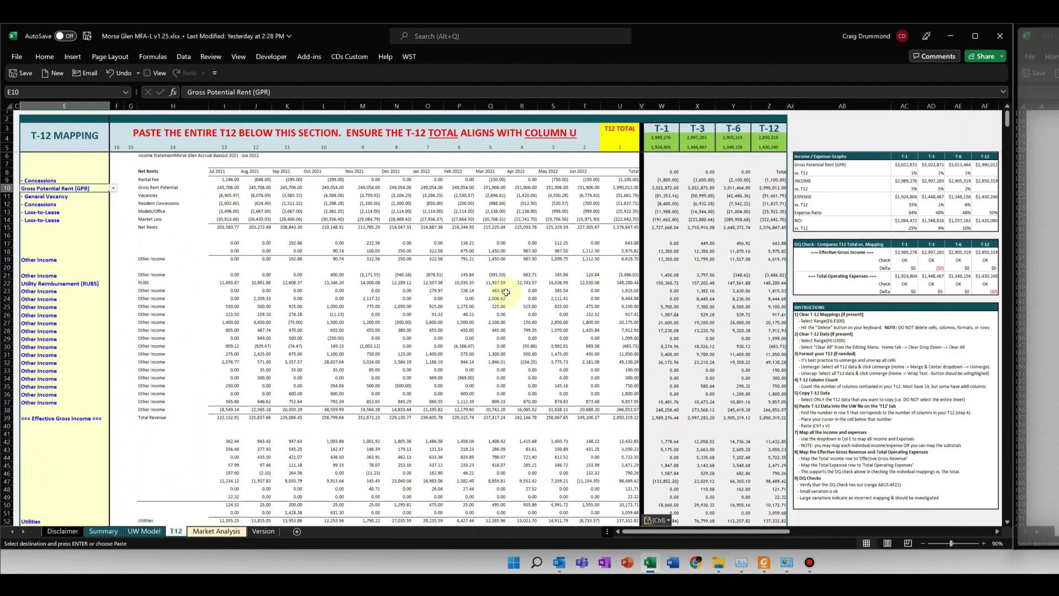
click(49, 219)
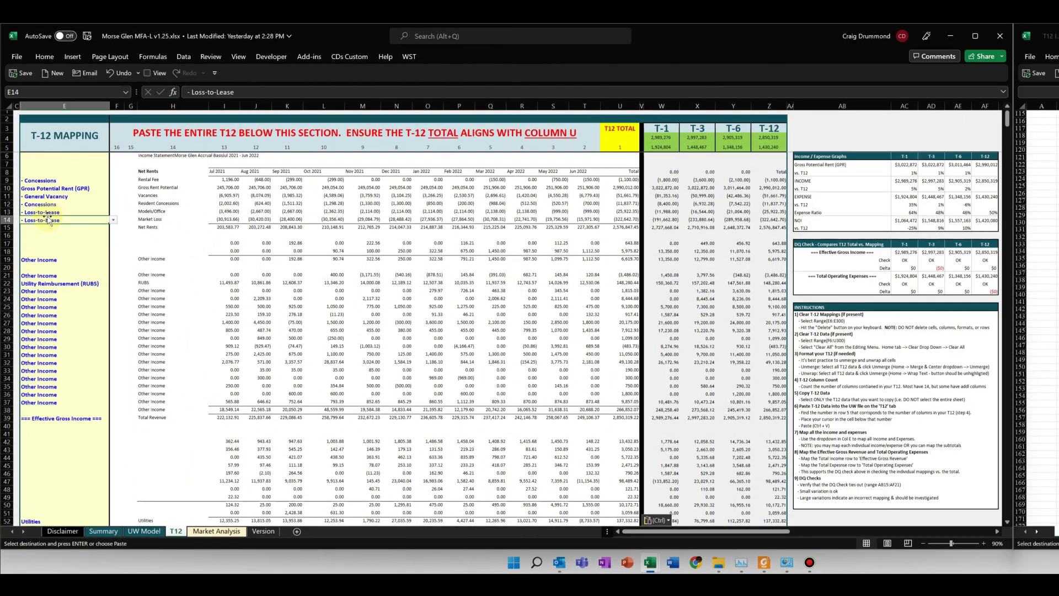
key(Delete)
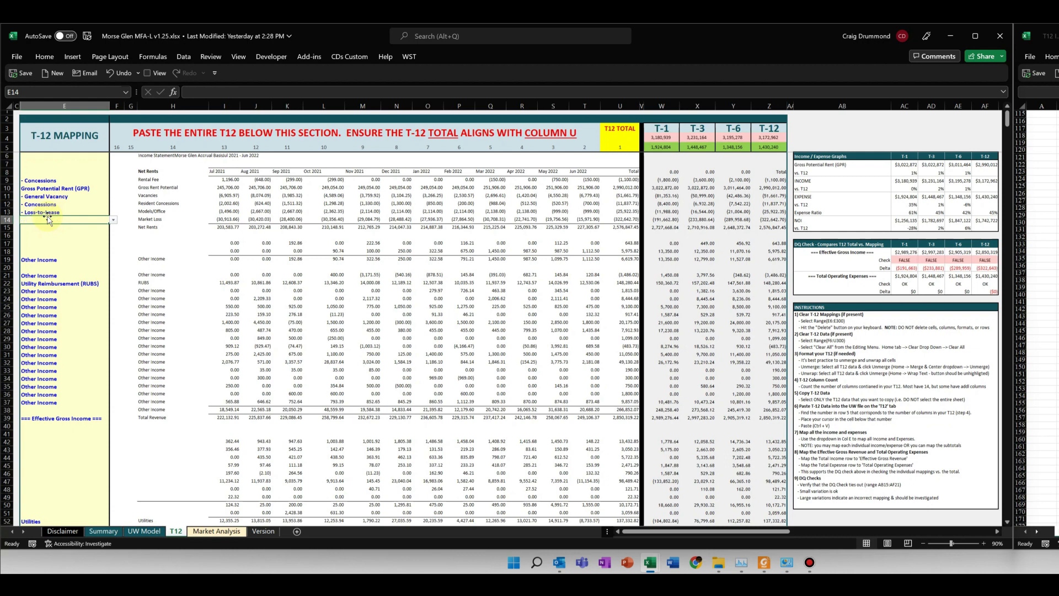
- Check the T-1, T-3, T-6 and T-12 headings and their income totals in row 4
click(664, 129)
click(707, 128)
click(734, 128)
click(769, 129)
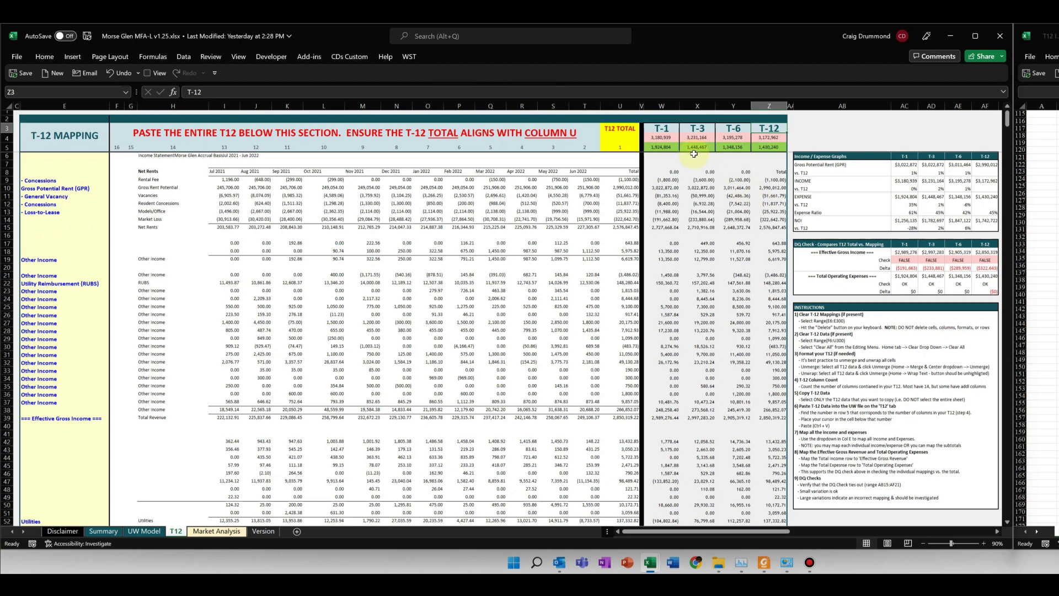
drag(662, 137, 768, 138)
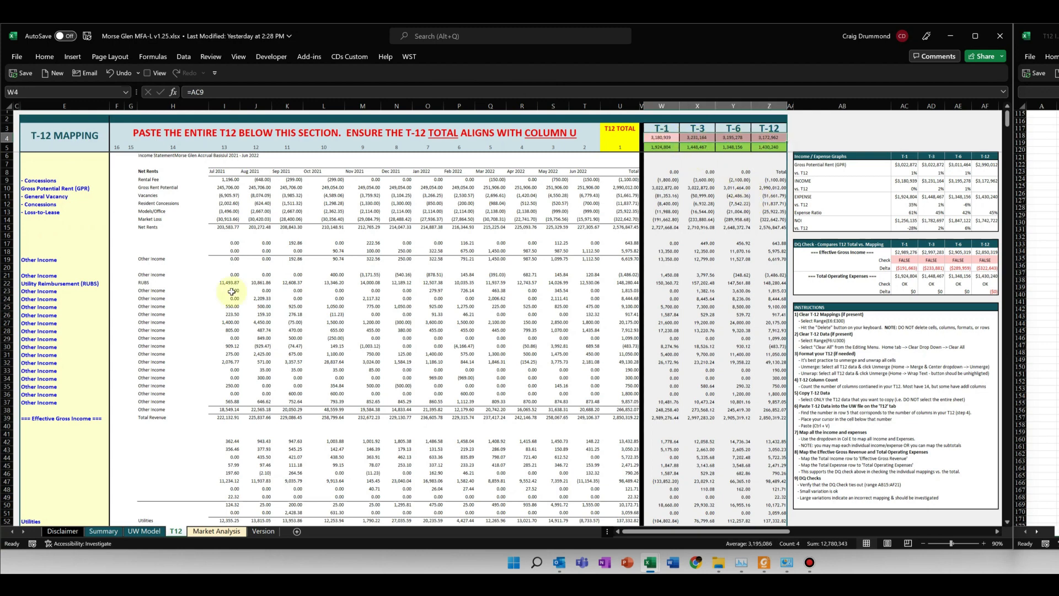
- Clear the Effective Gross Income mapping from the Total Revenue row in E39 and check the T-1 income total in W4
click(75, 420)
key(Delete)
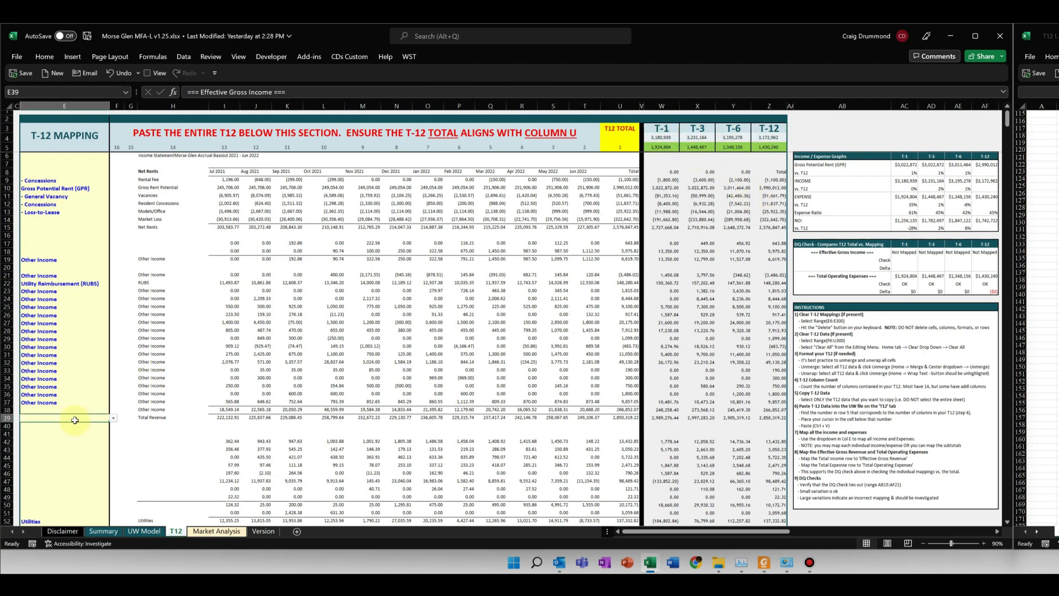
click(662, 137)
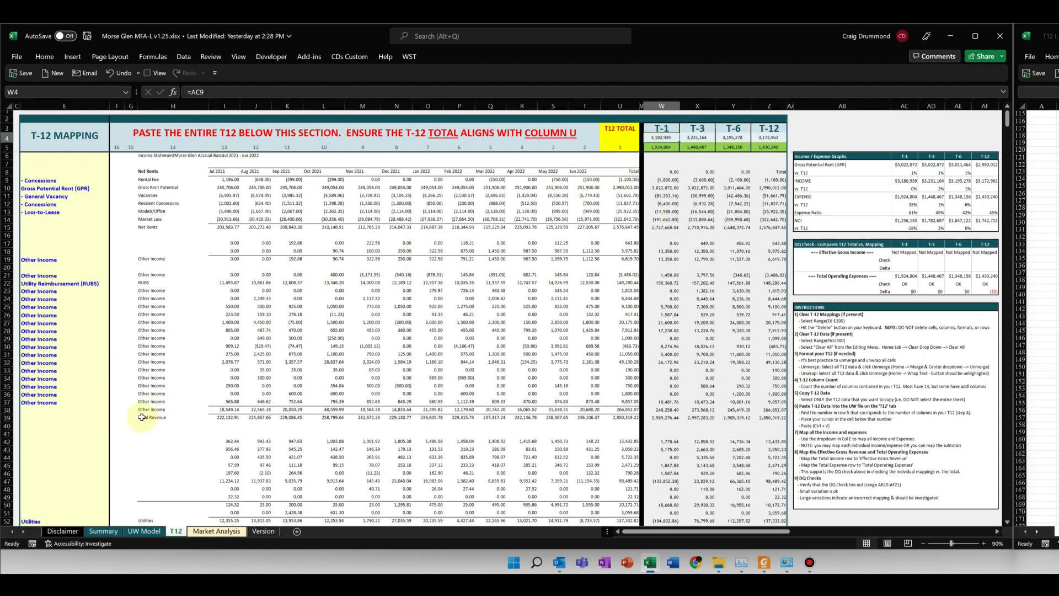
- Examine the income mappings in column E against the rental, RUBS and Other Income line items in column H
drag(67, 175, 70, 231)
drag(78, 276, 81, 291)
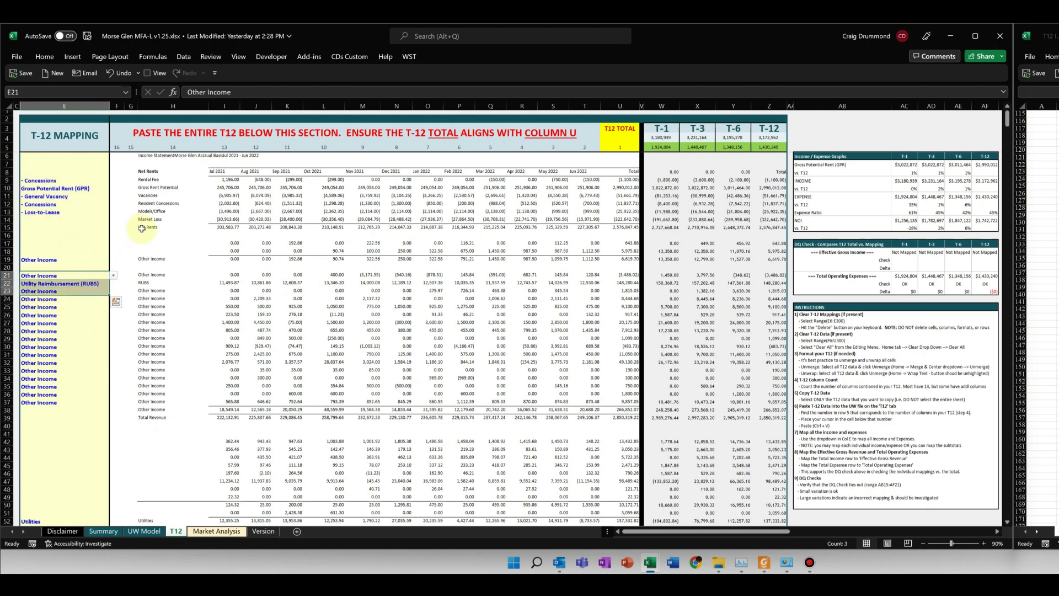
drag(149, 275, 56, 402)
drag(151, 299, 163, 395)
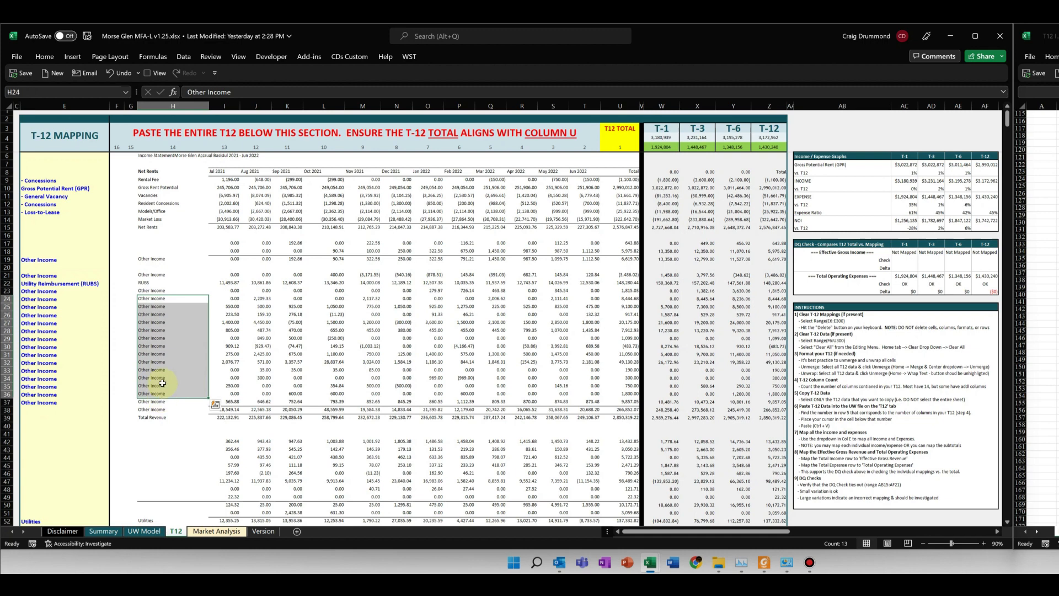
- Mark the Total Revenue row with a red box and map it in E39 to "=== Effective Gross Income ==="
click(91, 419)
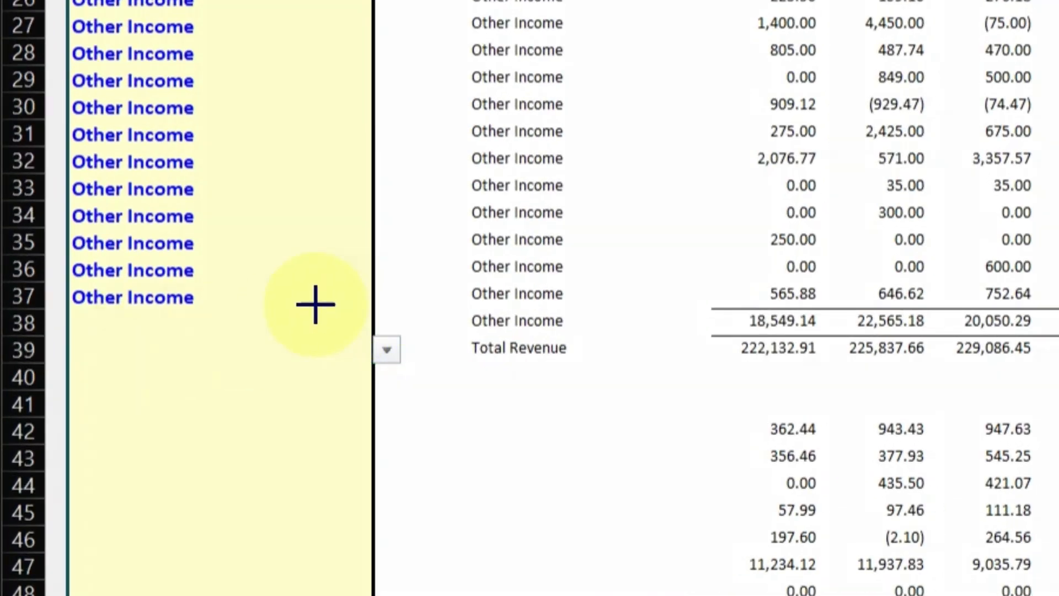
drag(59, 301, 954, 387)
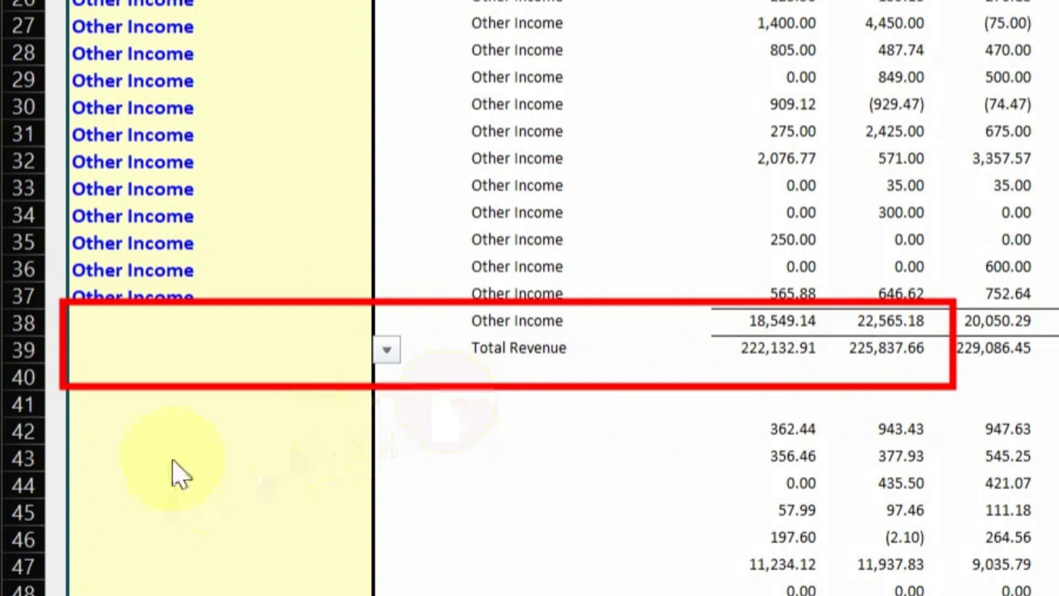
click(385, 347)
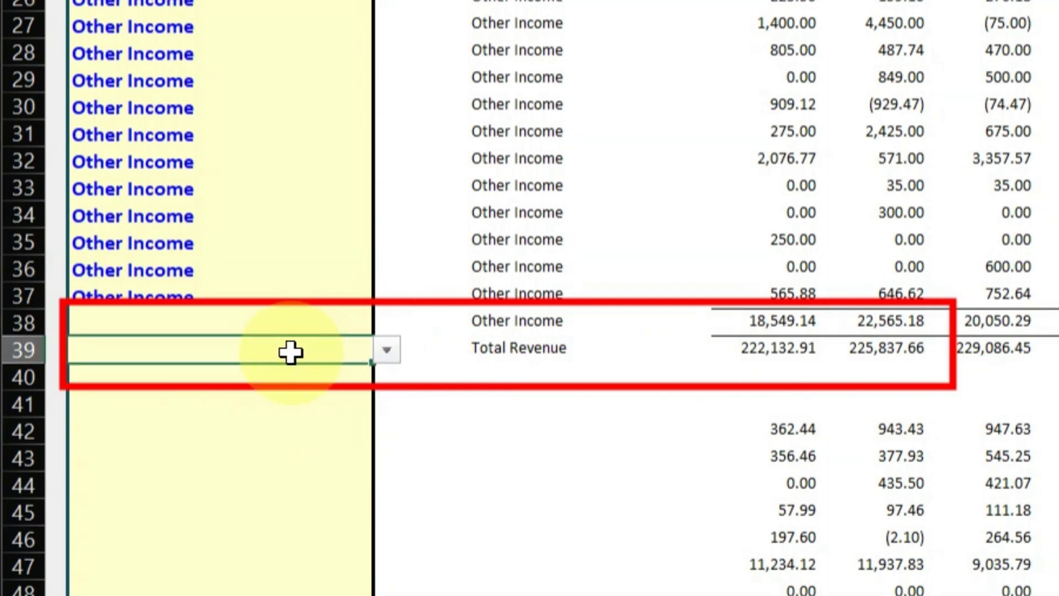
click(392, 353)
drag(387, 414, 391, 452)
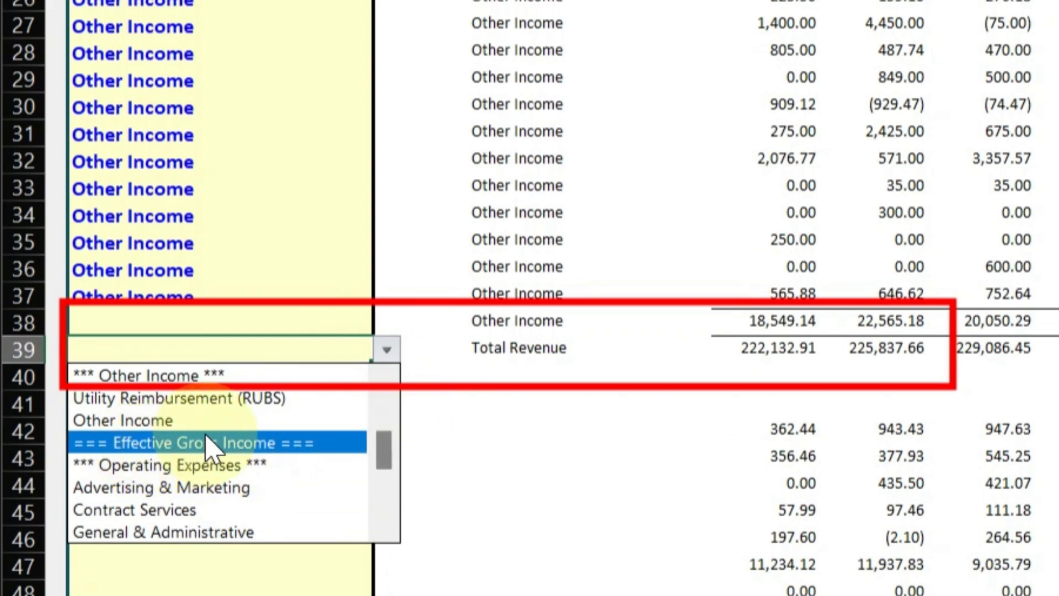
click(220, 441)
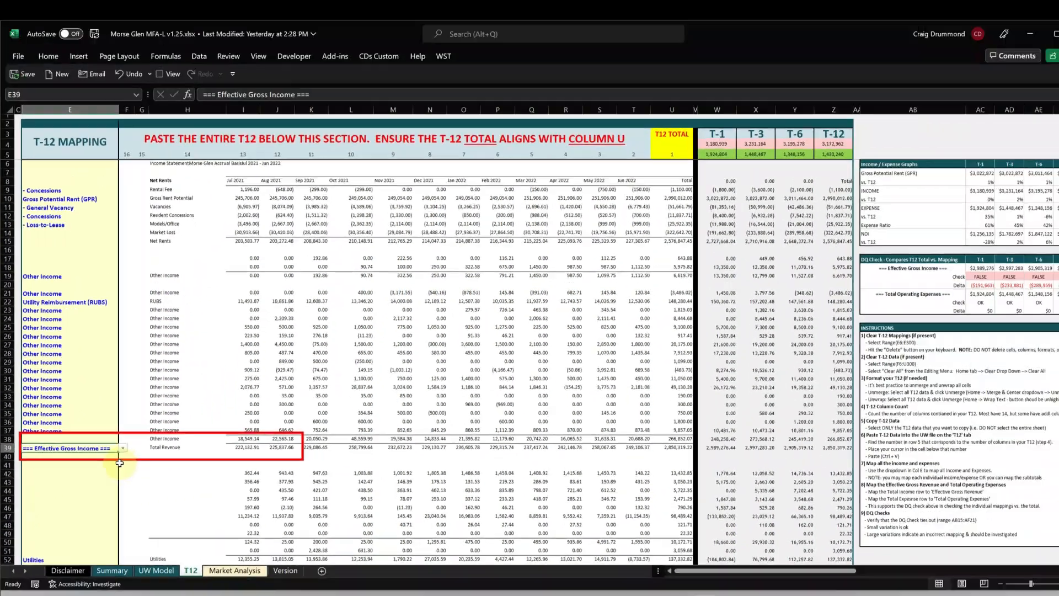
- Clear the Total Revenue mapping in E39 and undo the clearing
key(Delete)
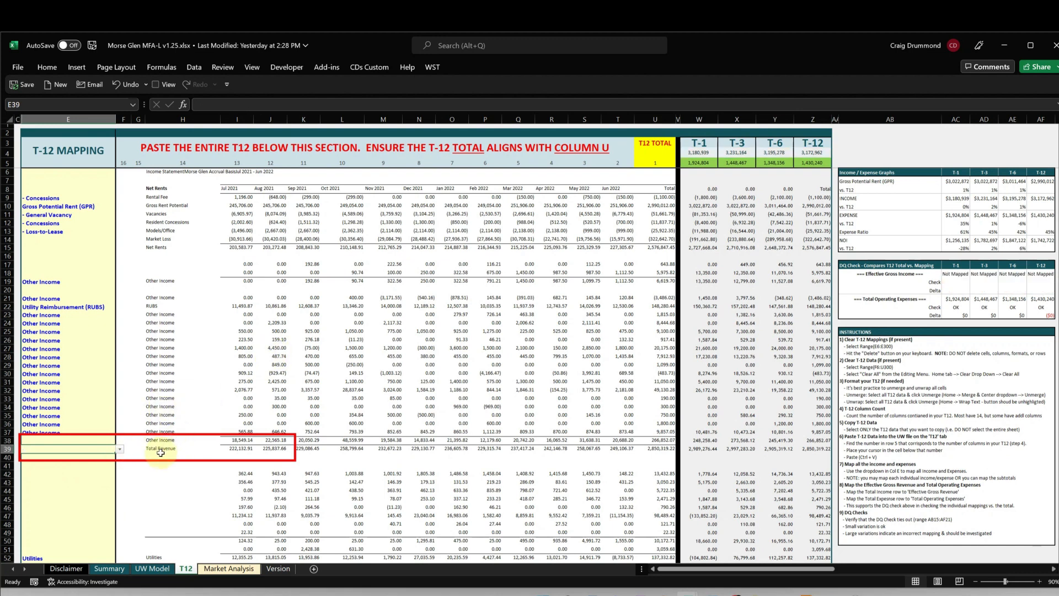
key(ctrl+z)
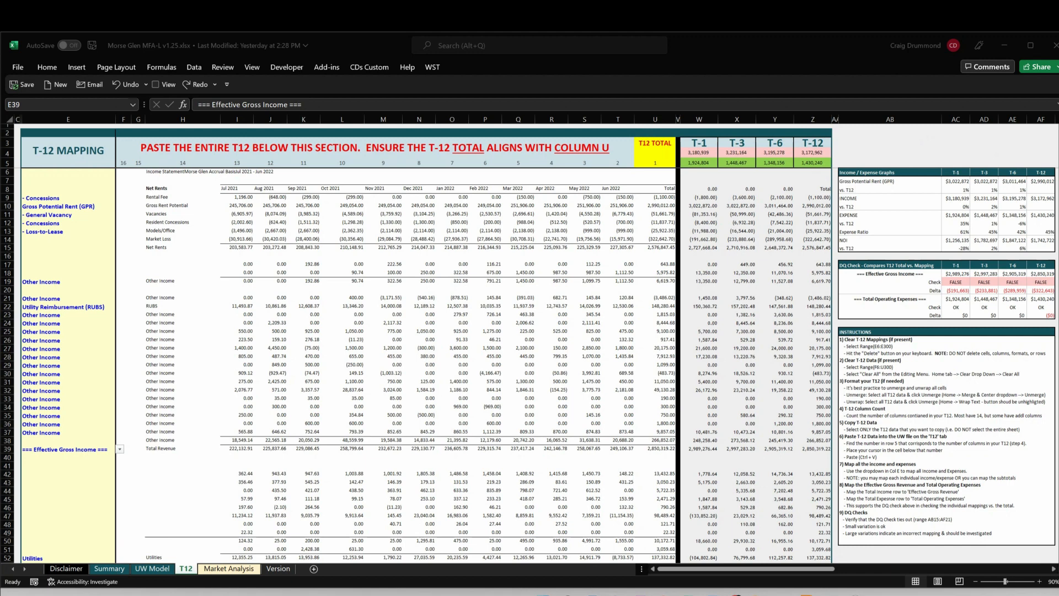
- Map Market Loss in E14 to Loss-to-Lease and check the T-1 through T-12 income and expense totals, marked with a red box
drag(672, 140, 833, 166)
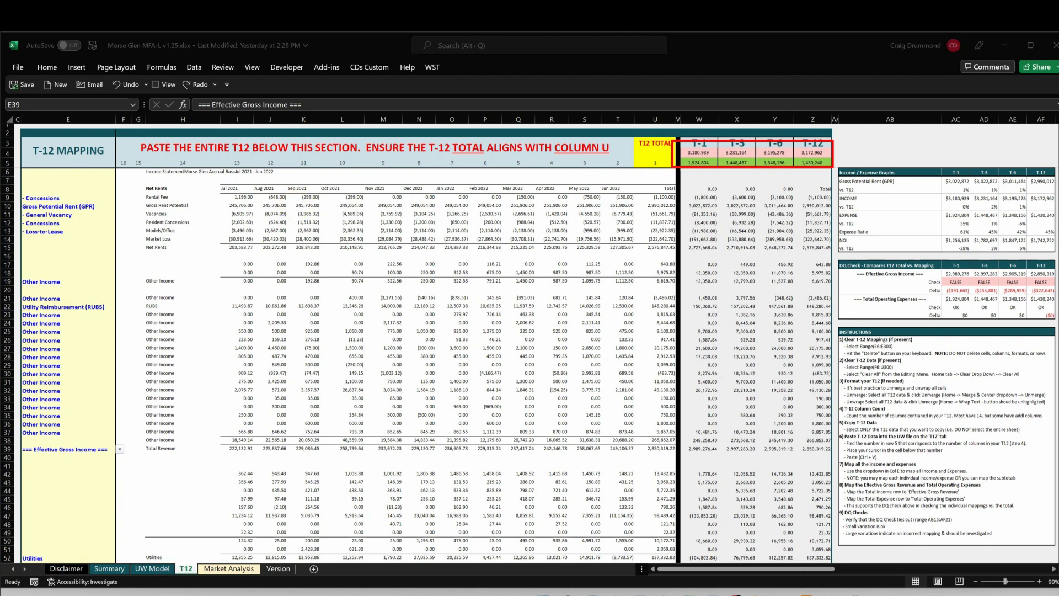
click(298, 246)
drag(261, 237, 121, 241)
click(97, 234)
click(103, 239)
click(123, 235)
click(112, 239)
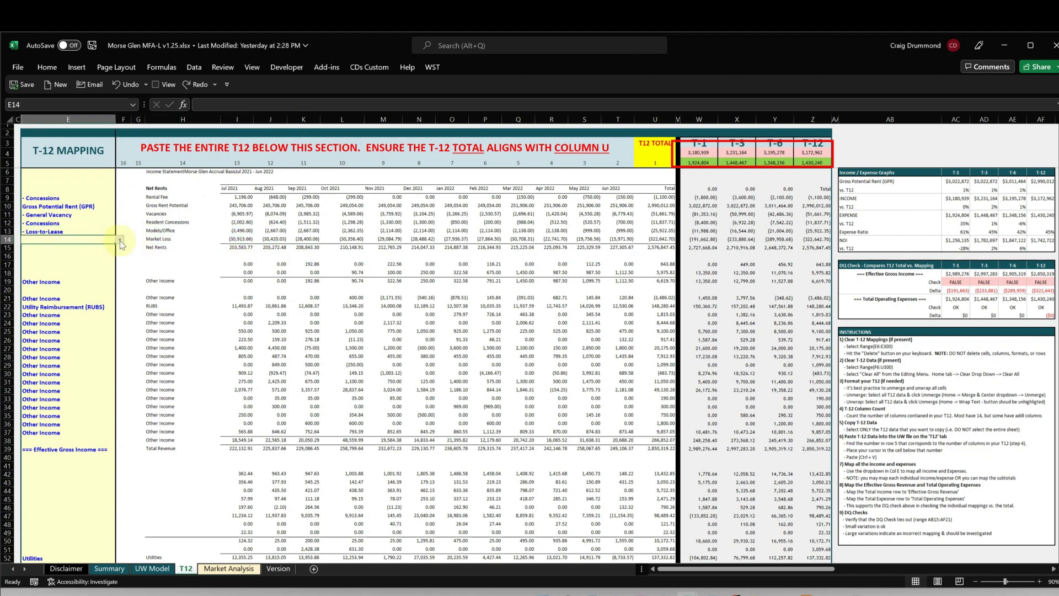
click(120, 239)
click(66, 287)
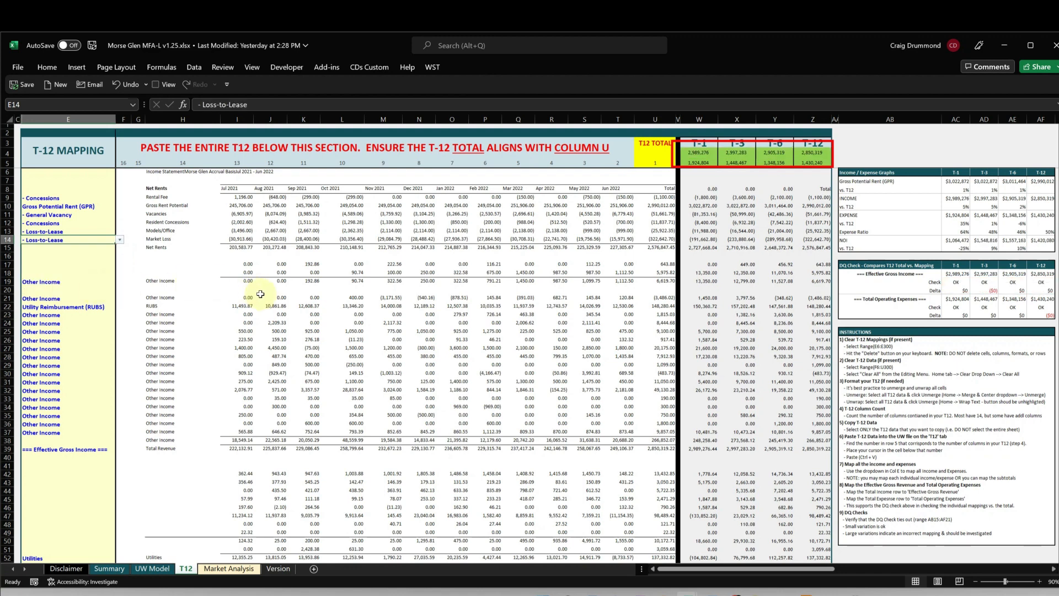
drag(699, 153, 808, 155)
click(808, 164)
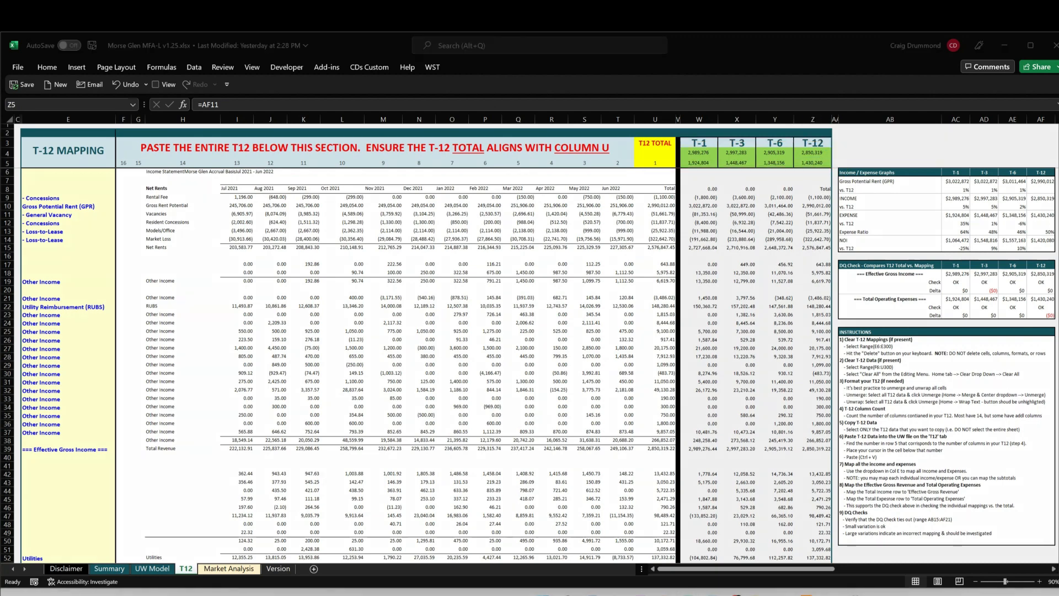
- Examine the Advertising line items from Advertising-Other to Printed Materials & Forms and the mapping on their Advertising subtotal
scroll(488, 283, down, 11)
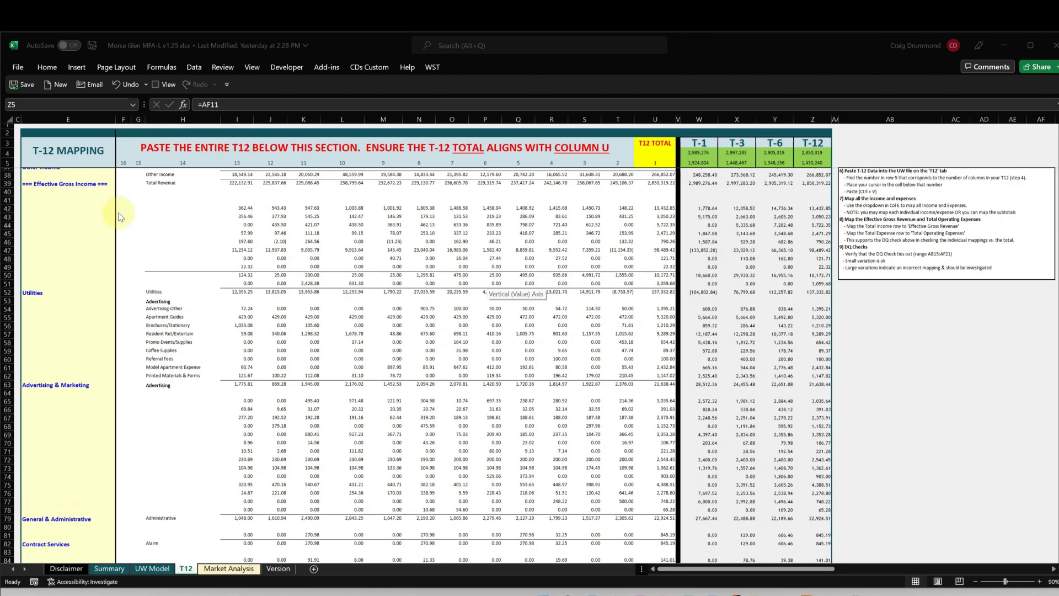
scroll(112, 312, down, 2)
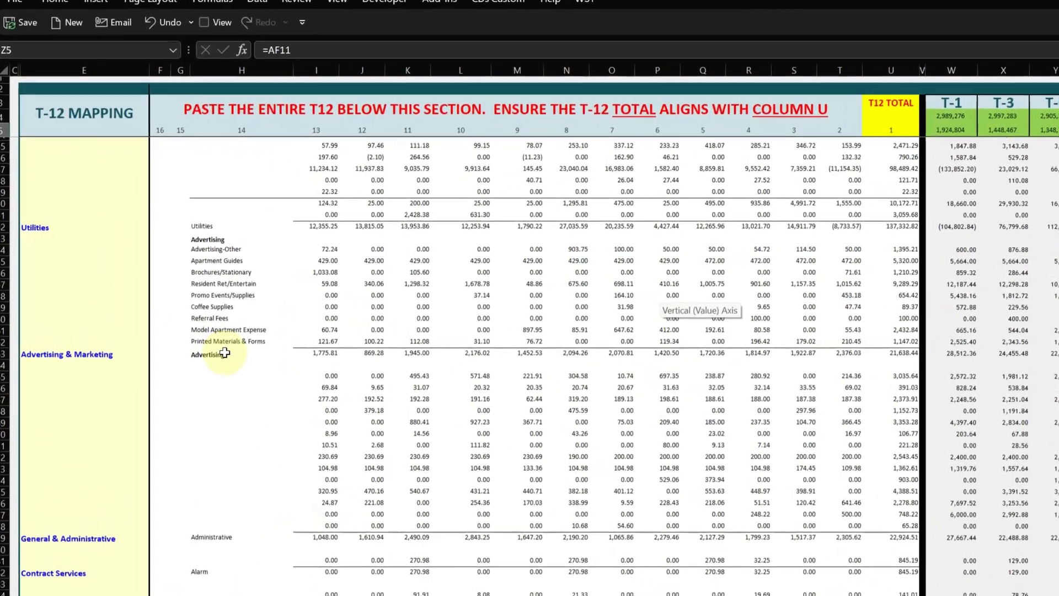
click(225, 353)
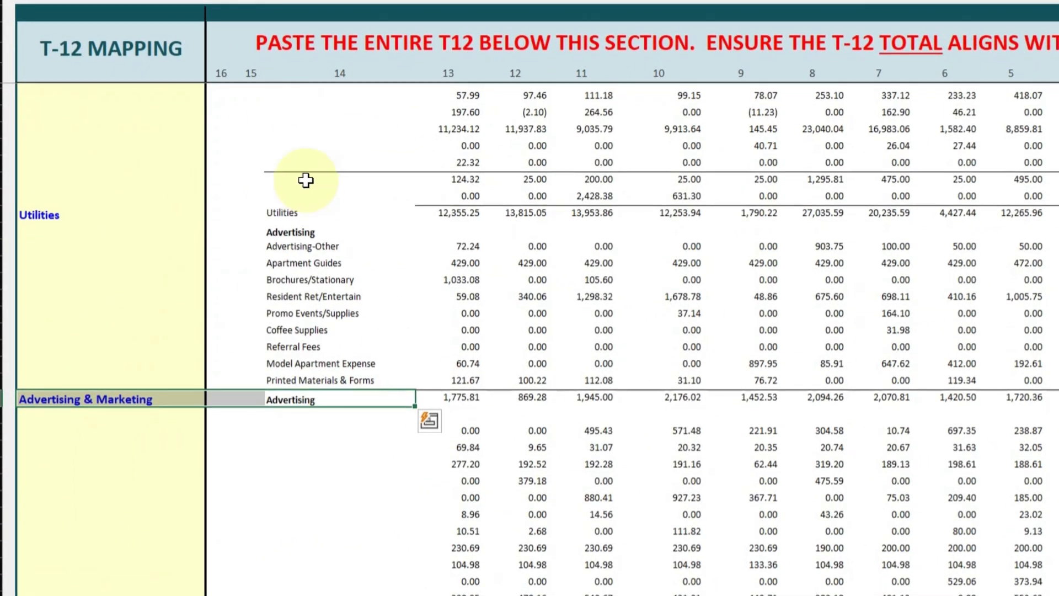
drag(304, 242, 284, 378)
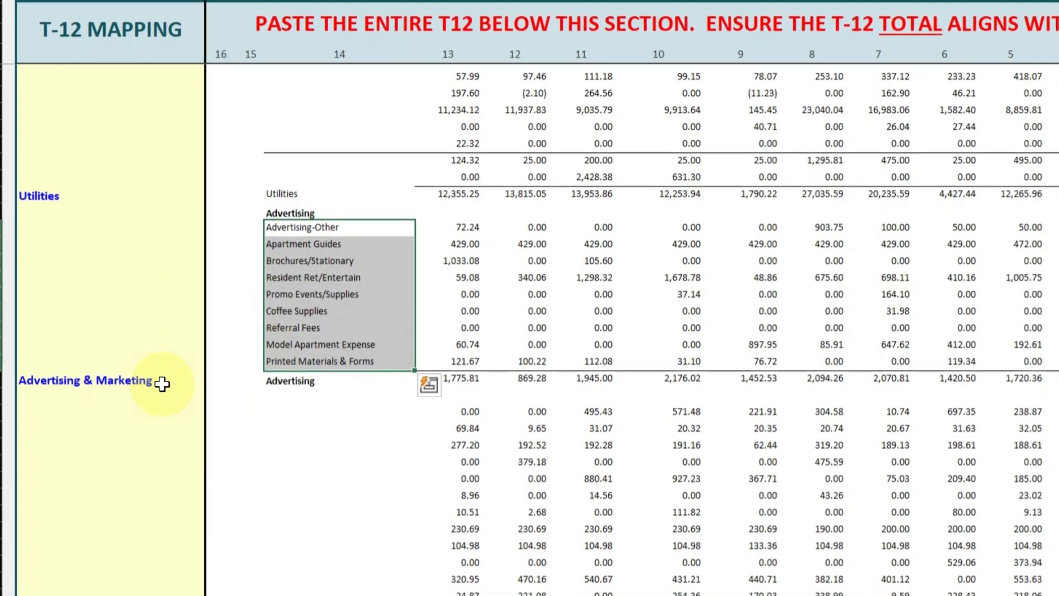
click(193, 394)
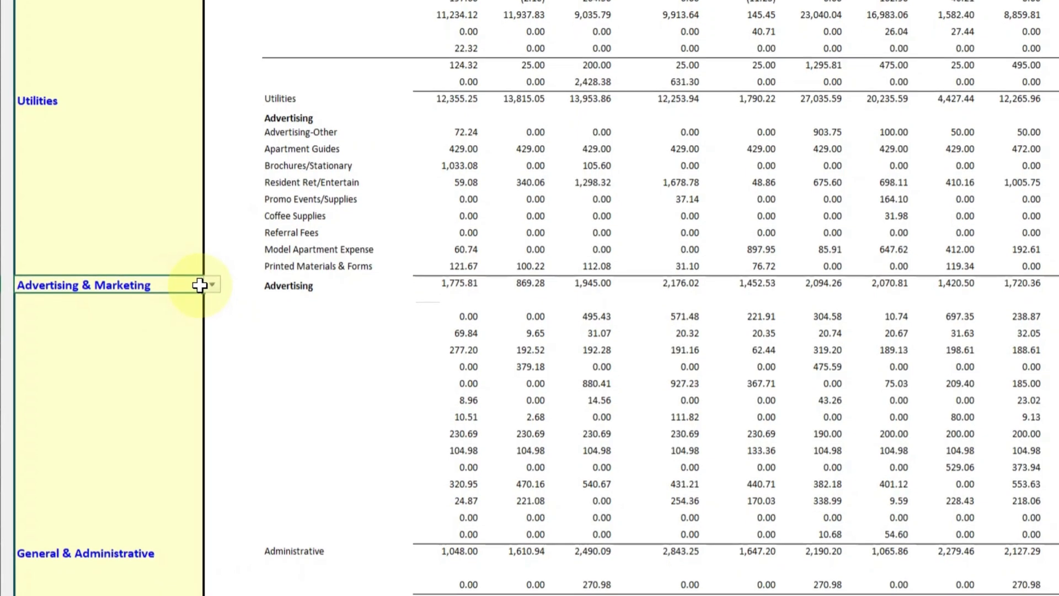
- Examine the individually mapped Repairs & Maintenance and Contract Services rows between the Make Ready and Repair & Maint subtotals
scroll(274, 241, down, 15)
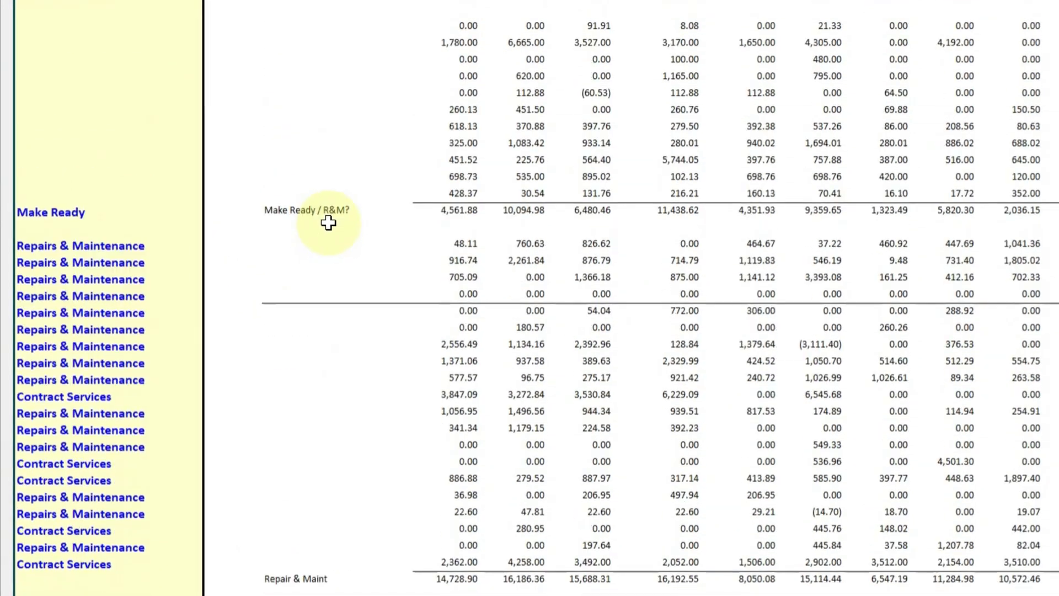
drag(99, 124, 593, 407)
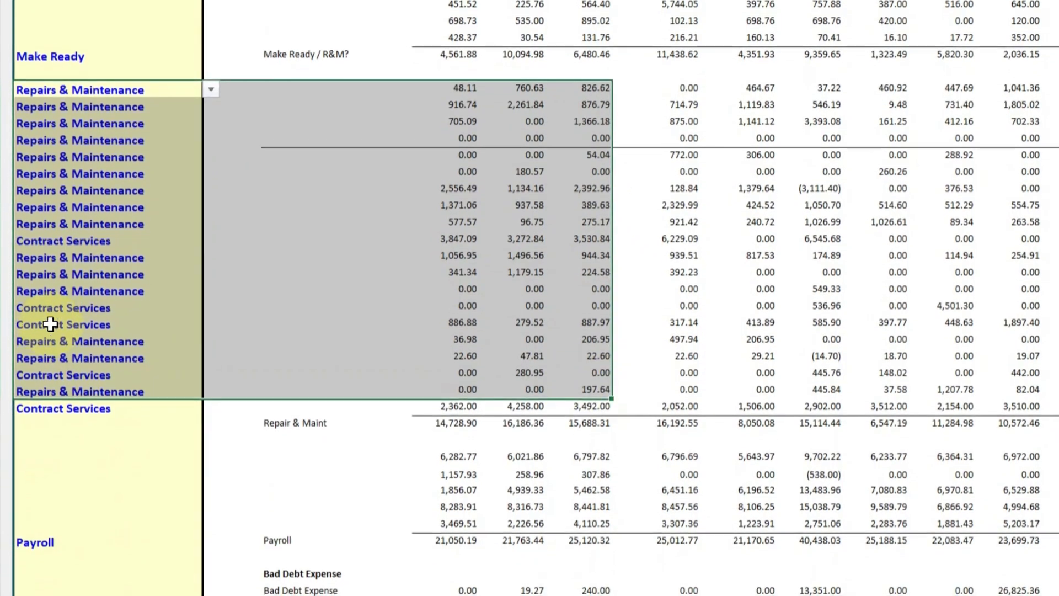
drag(61, 303, 679, 324)
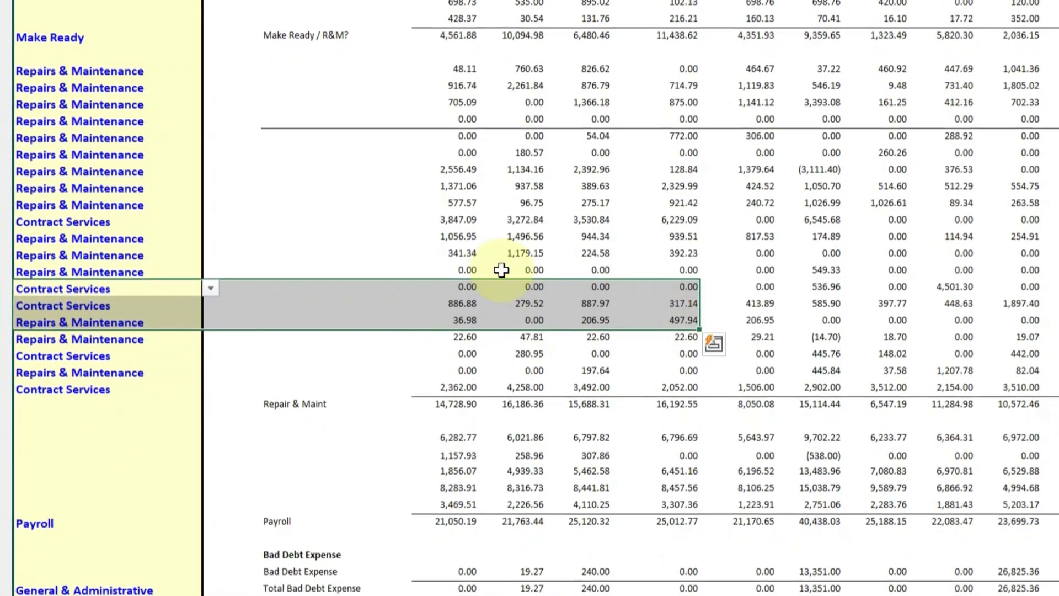
- Clear the column E mapping beside the Operating Expenses total row
scroll(329, 391, down, 8)
click(189, 360)
key(Delete)
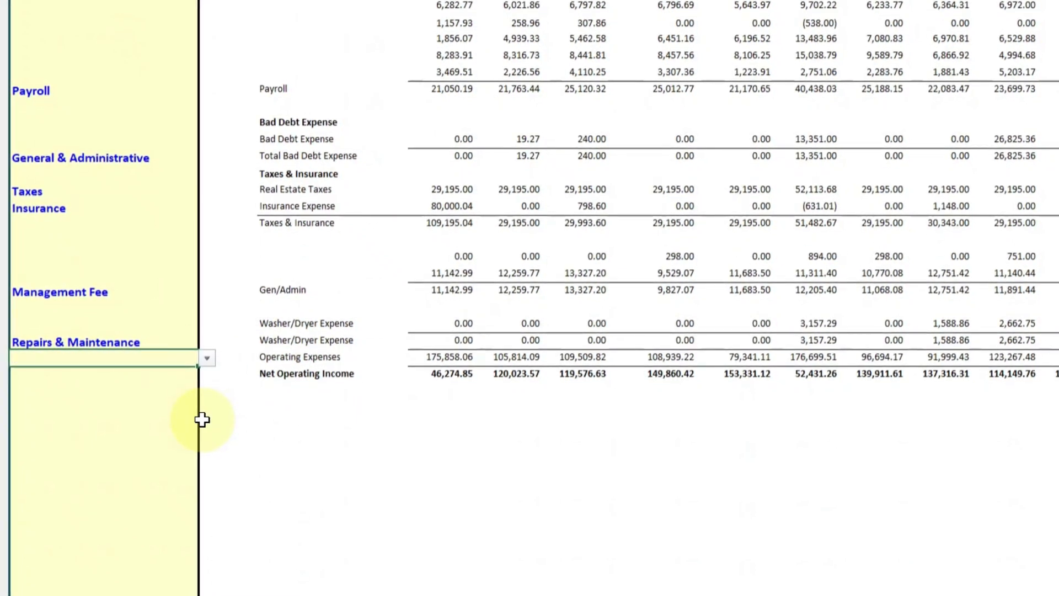
- Map the Operating Expenses row in E140 to === Total Operating Expenses ===
click(207, 359)
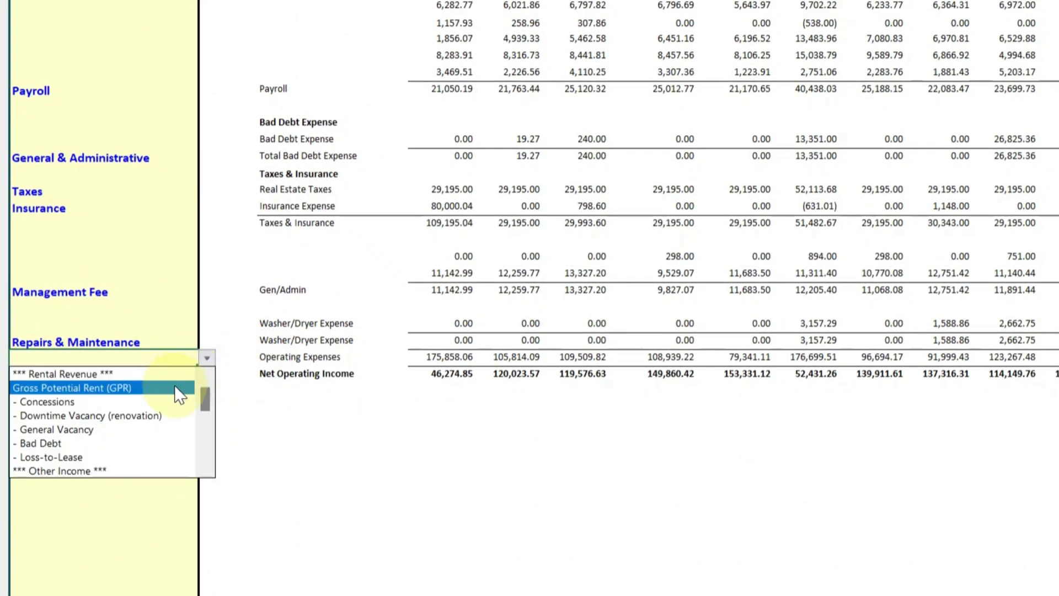
drag(203, 402, 211, 479)
click(168, 472)
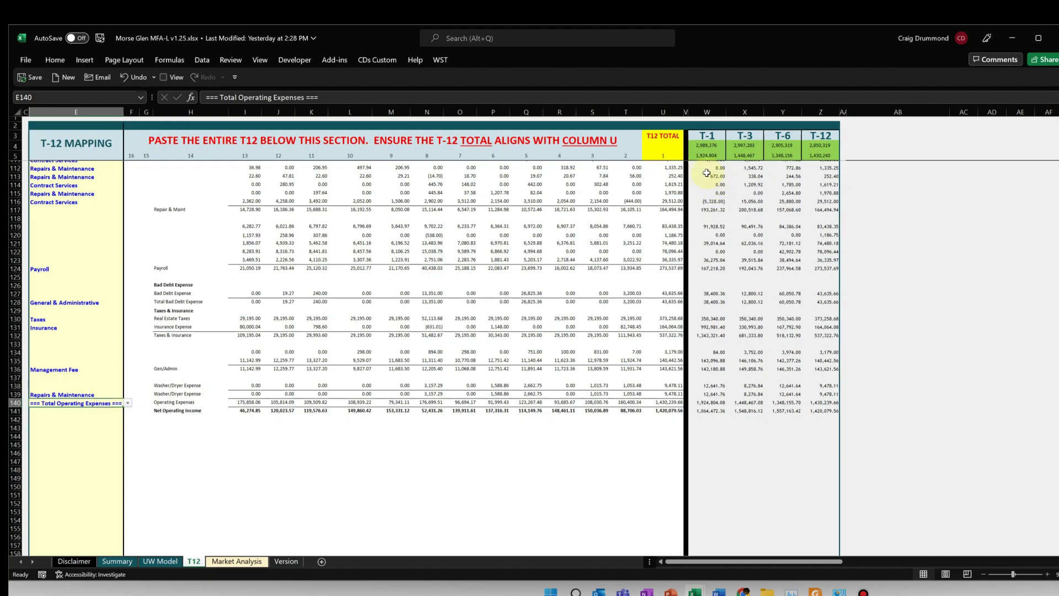
- Examine the DQ Check table comparing T12 totals with the mapping, and mark its Effective Gross Income Delta row with a red arrow
scroll(708, 173, up, 20)
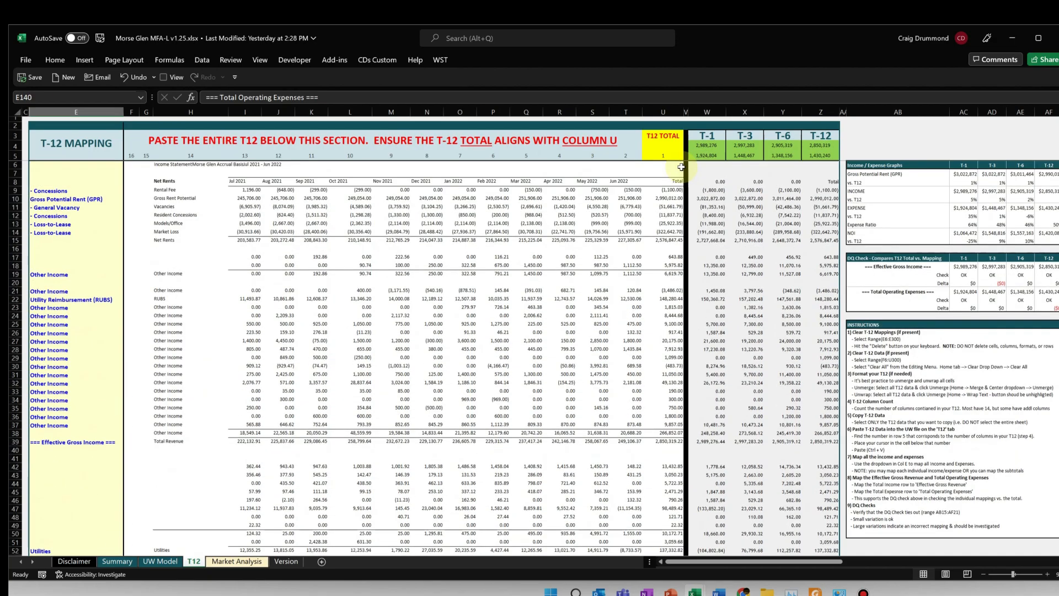
scroll(576, 251, right, 10)
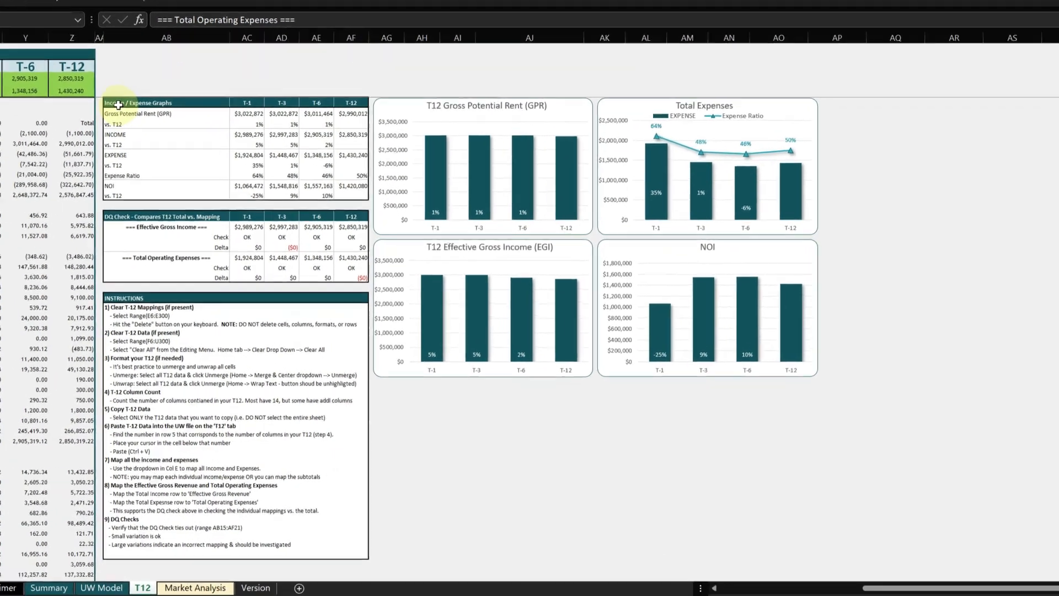
click(167, 157)
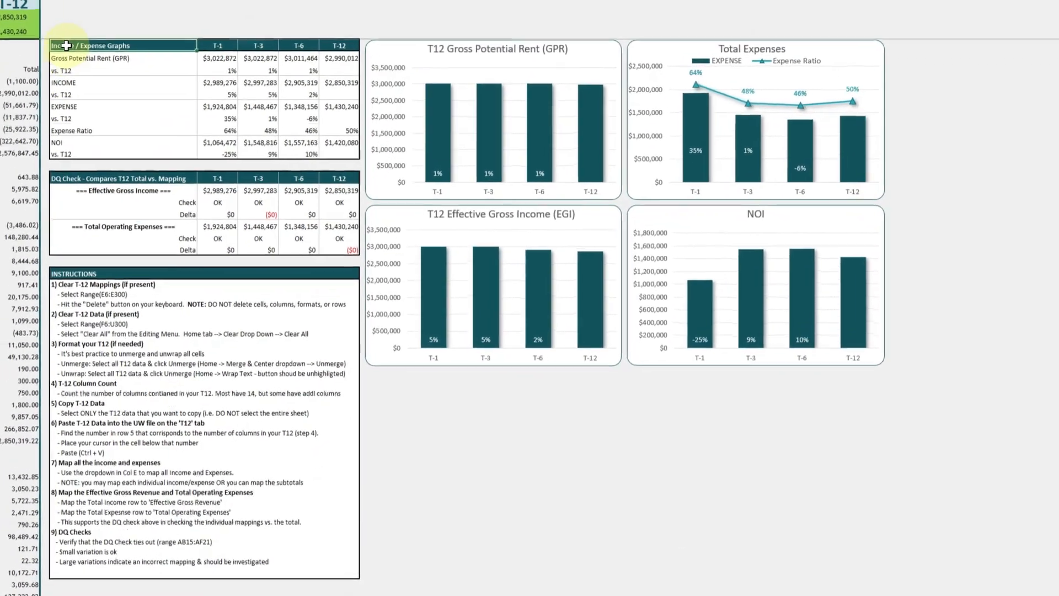
click(172, 252)
drag(113, 169, 343, 249)
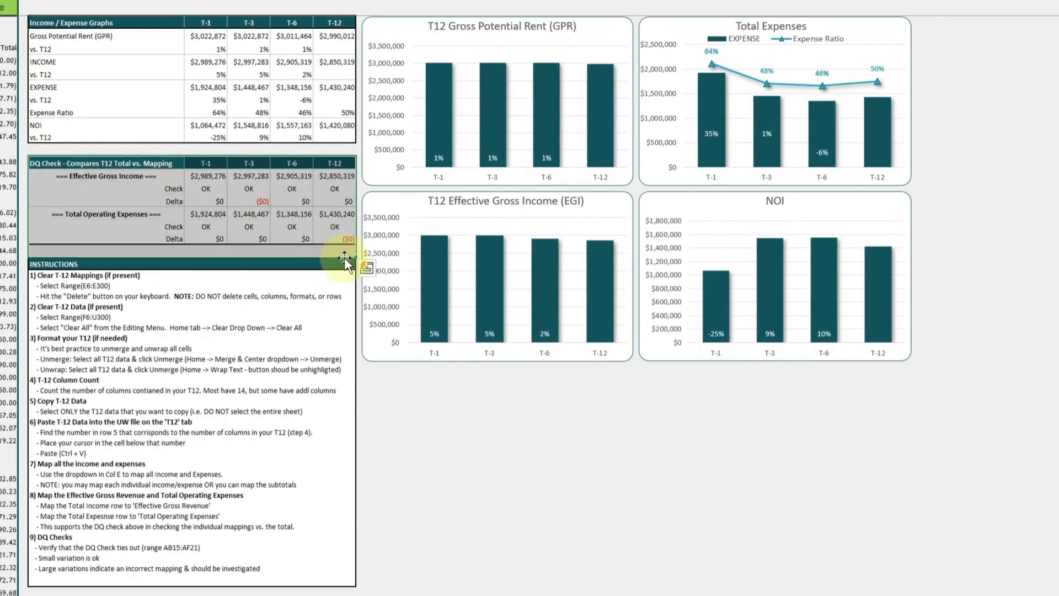
click(328, 252)
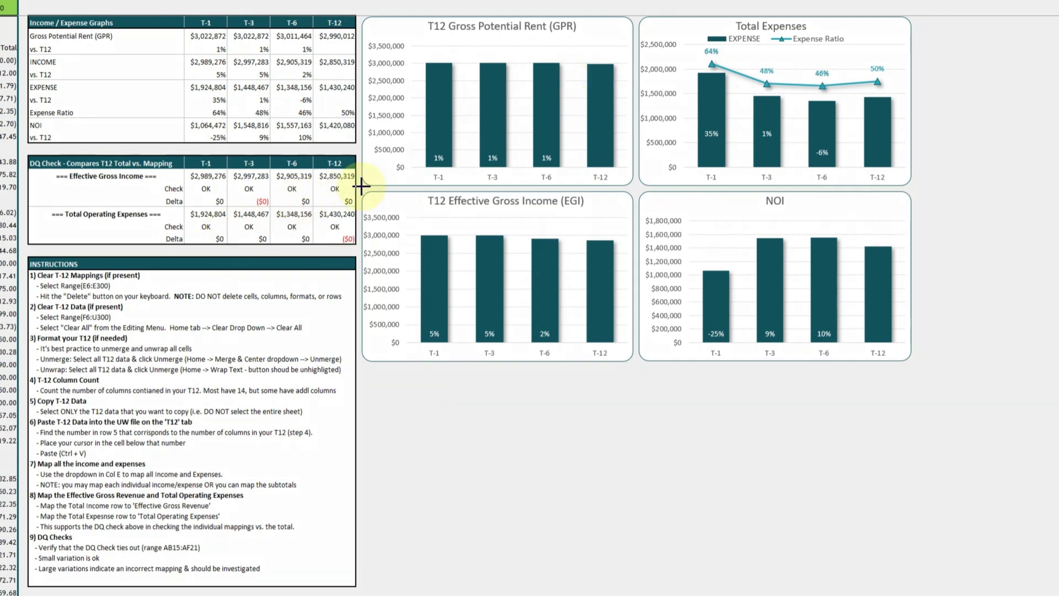
drag(66, 197, 163, 201)
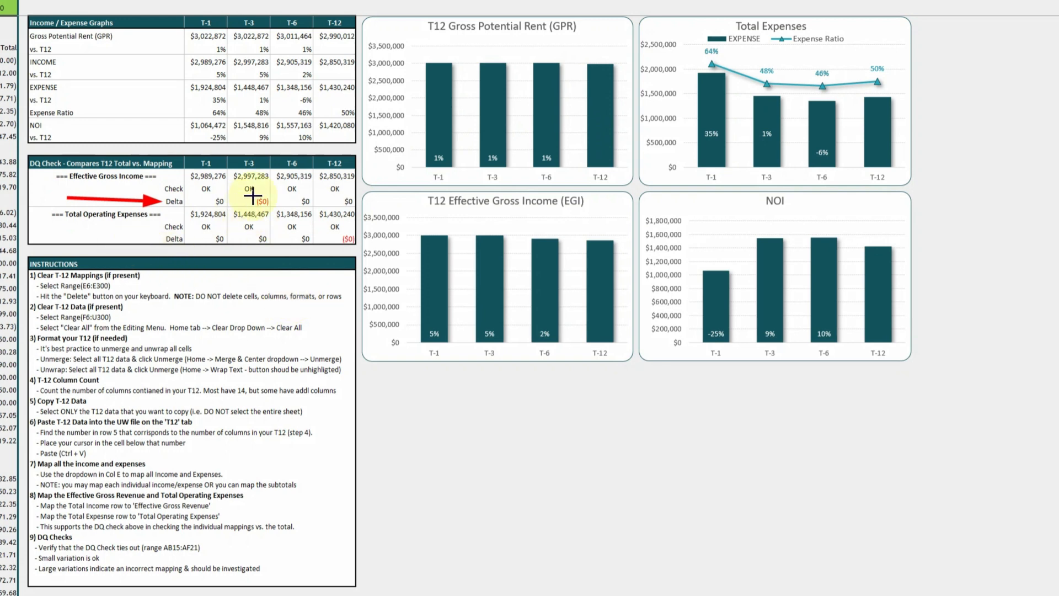
drag(227, 201, 255, 201)
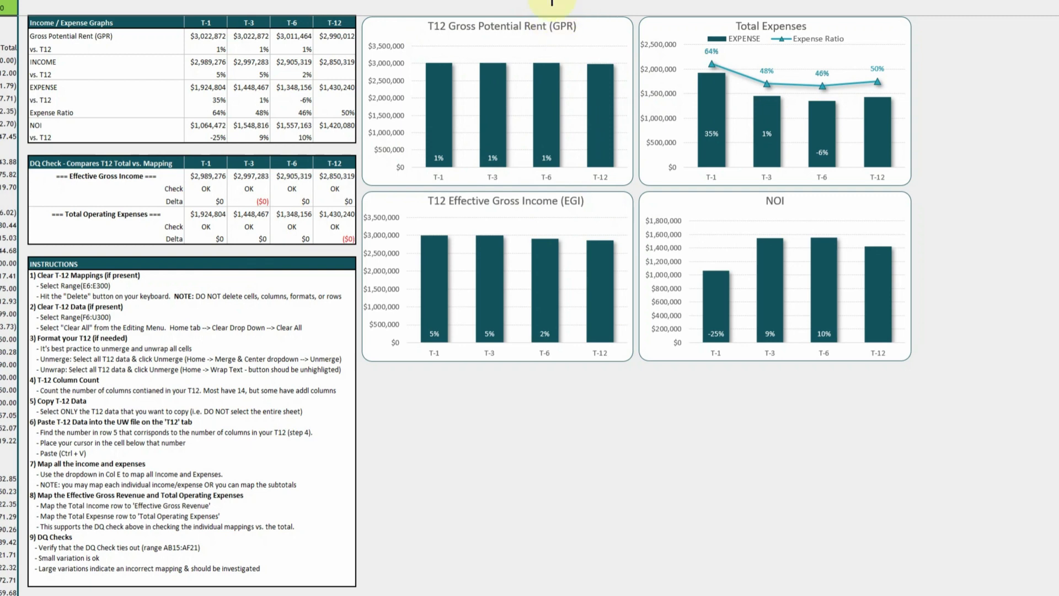
- Compare the T-6 and T-12 bars in the T12 Gross Potential Rent chart, marking both and the T-6 percentage label with red arrows
drag(554, 1, 551, 57)
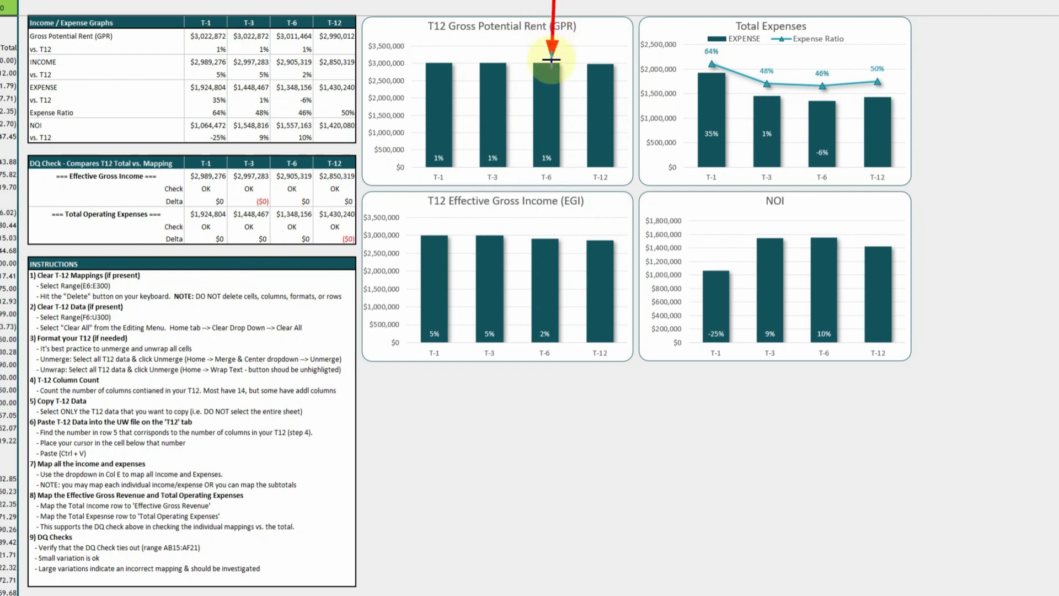
drag(603, 2, 603, 62)
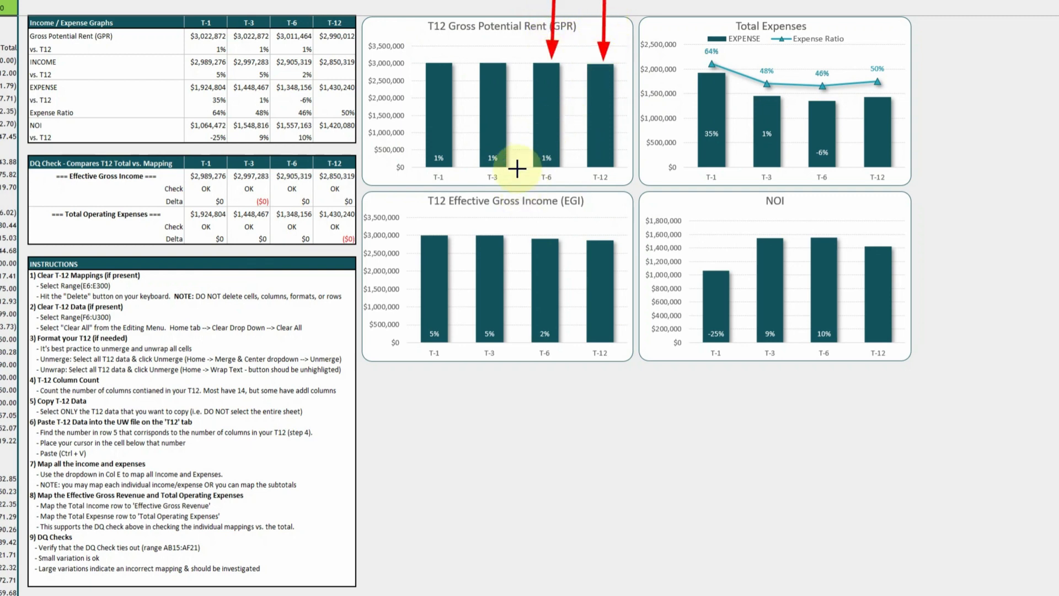
drag(514, 133, 540, 153)
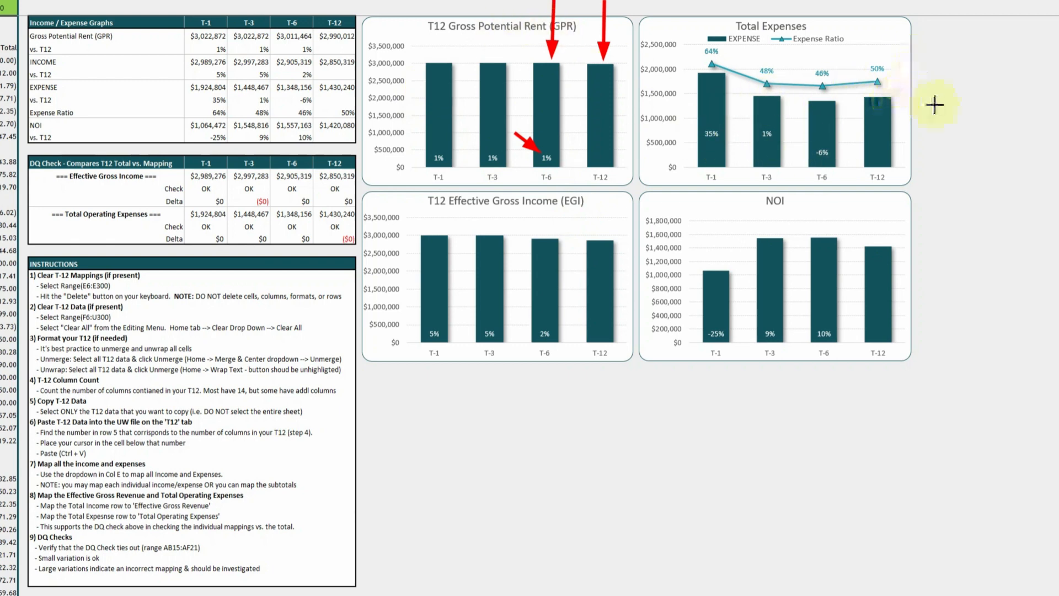
- Examine the expense ratios from T-12 back to T-1 in the Total Expenses chart, marking each with a red arrow, and erase the annotations
drag(876, 15, 877, 62)
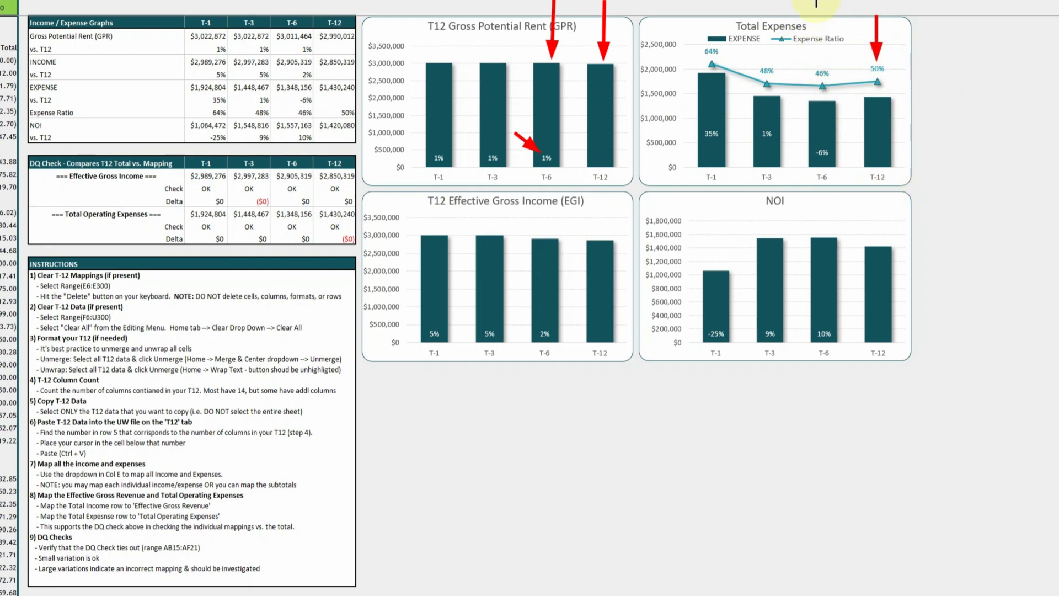
drag(819, 50, 820, 65)
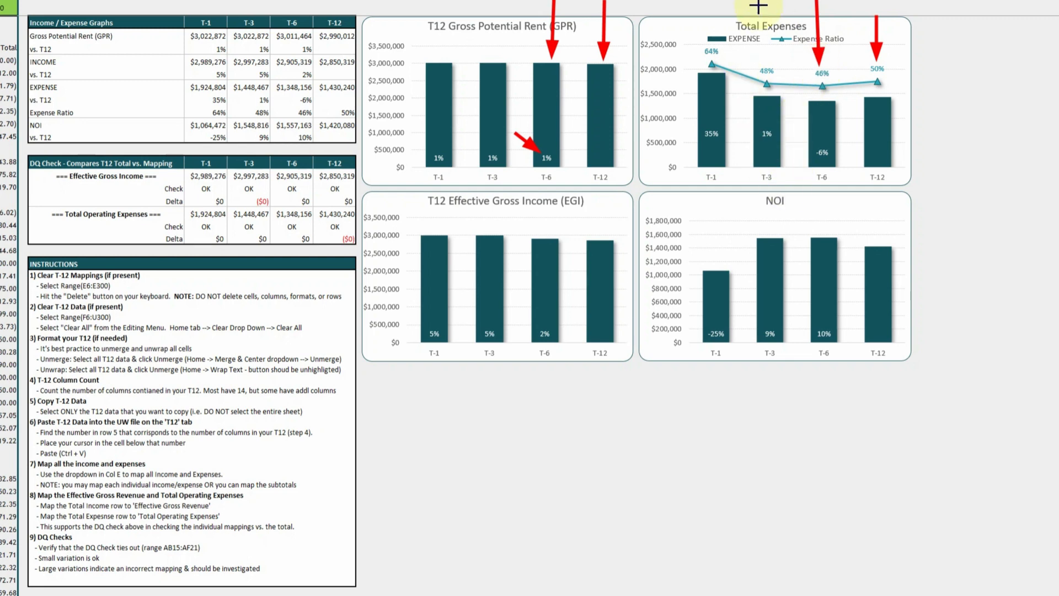
drag(761, 3, 763, 64)
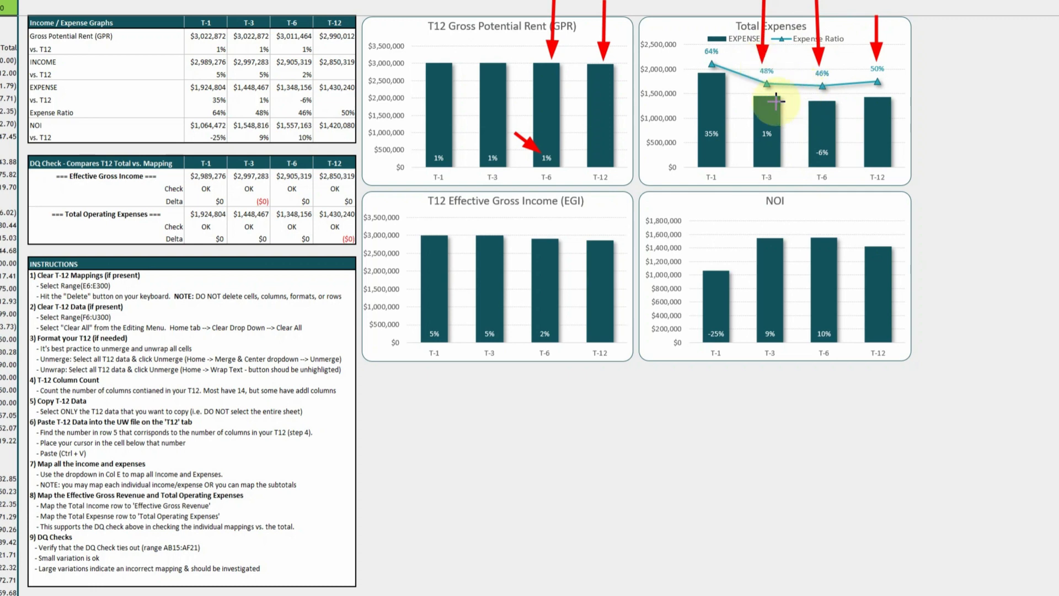
drag(708, 4, 708, 42)
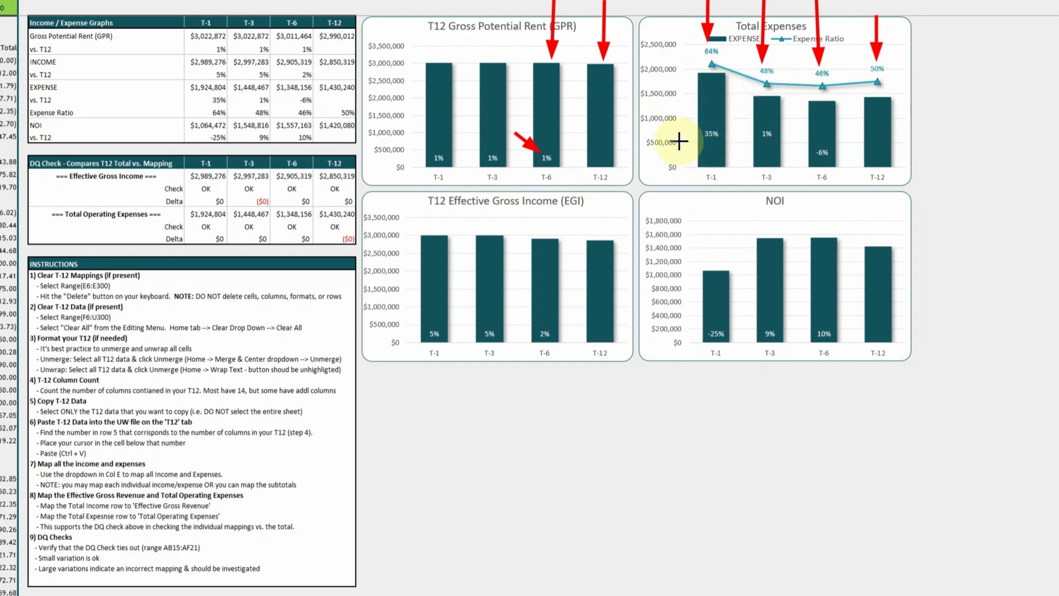
key(e)
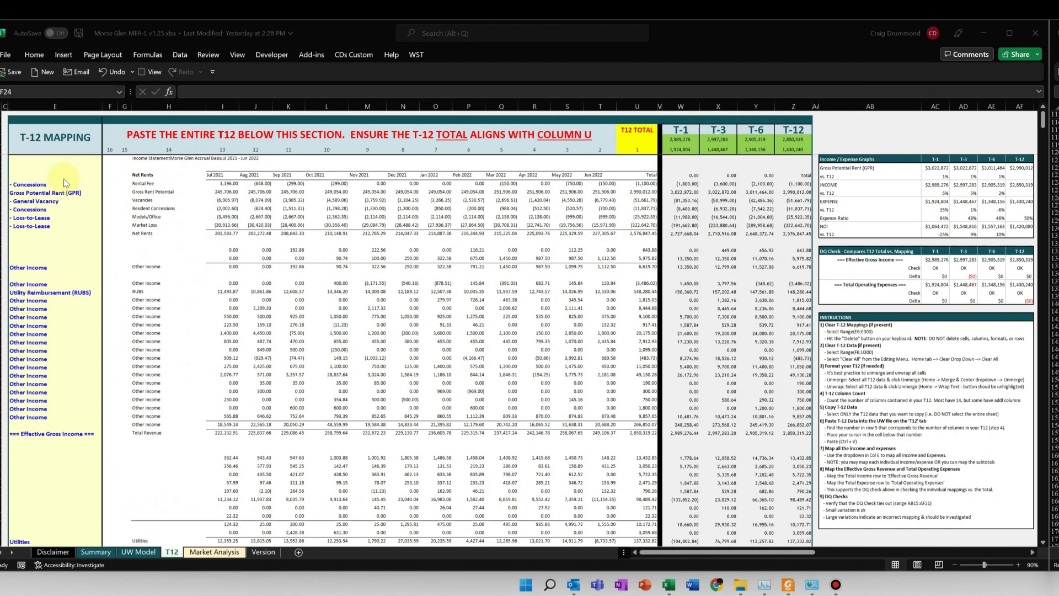
- Select the rental revenue mappings in E10:E14, from Gross Potential Rent (GPR) through Loss-to-Lease
drag(61, 193, 69, 231)
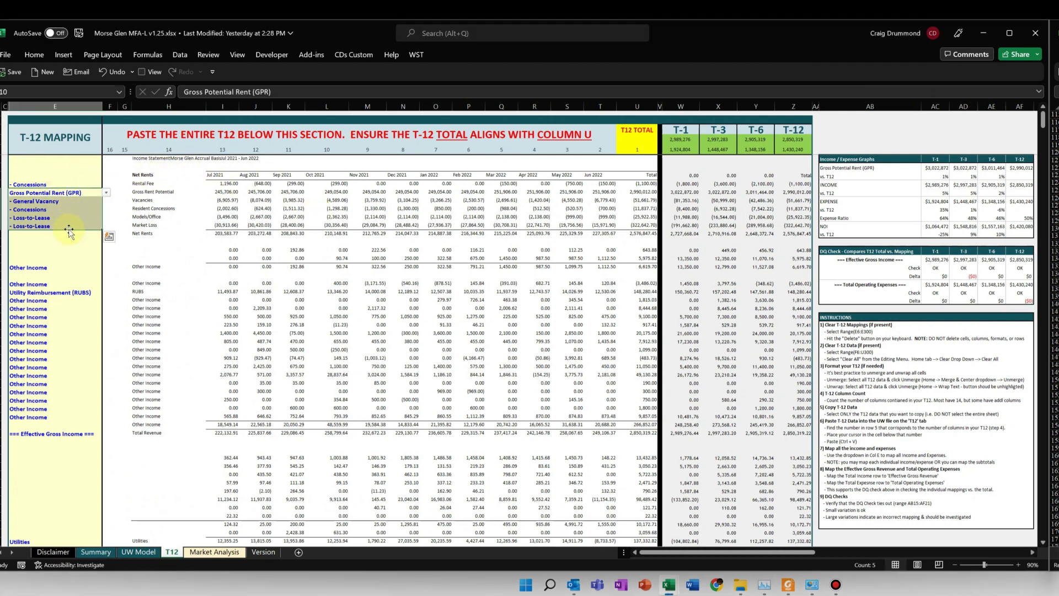